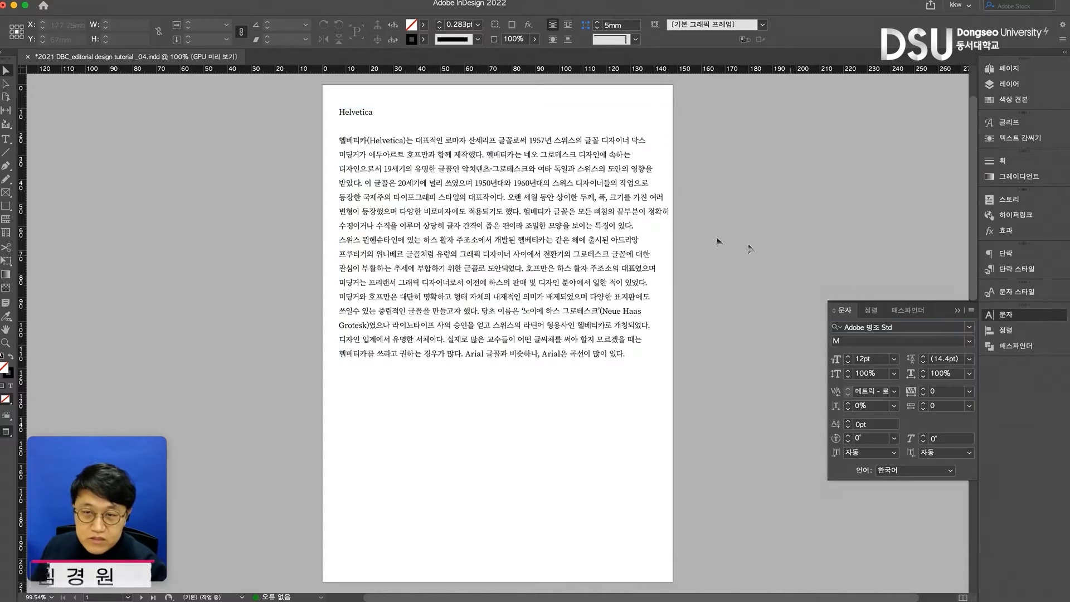
Narrow the Helvetica text frame to about 119.5 mm wide and move it inward to about X 74 mm, Y 105 mm.
left_click(470, 170)
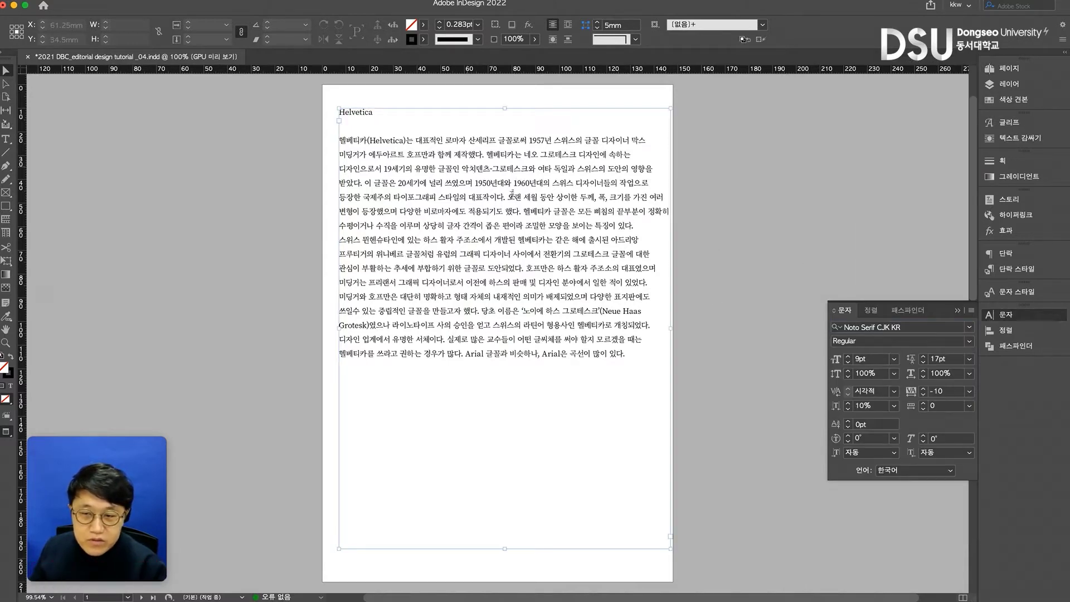
double_click(512, 193)
key("super+a")
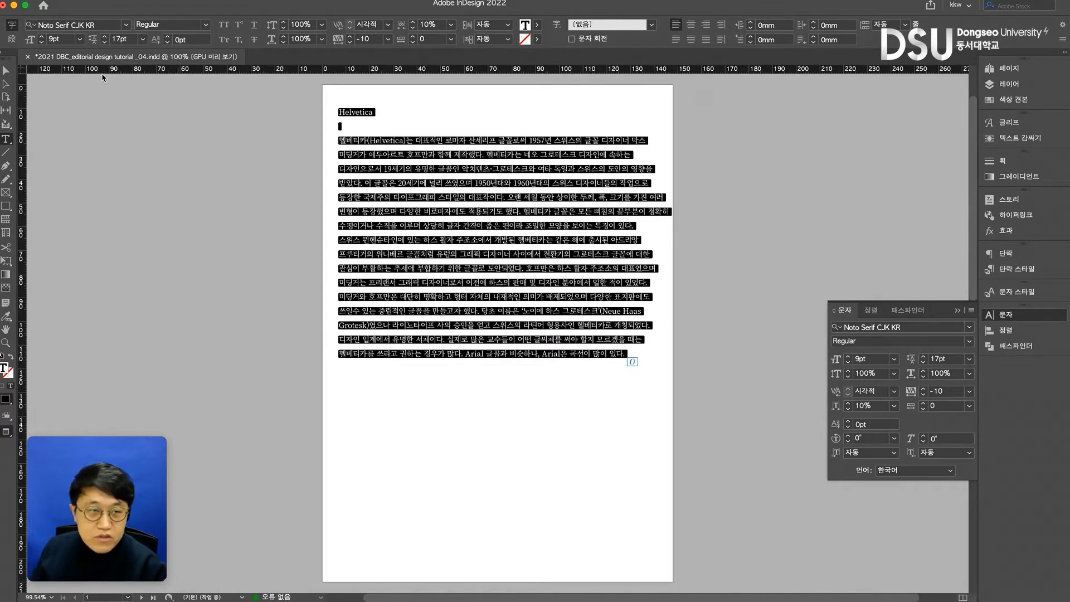
left_click(6, 70)
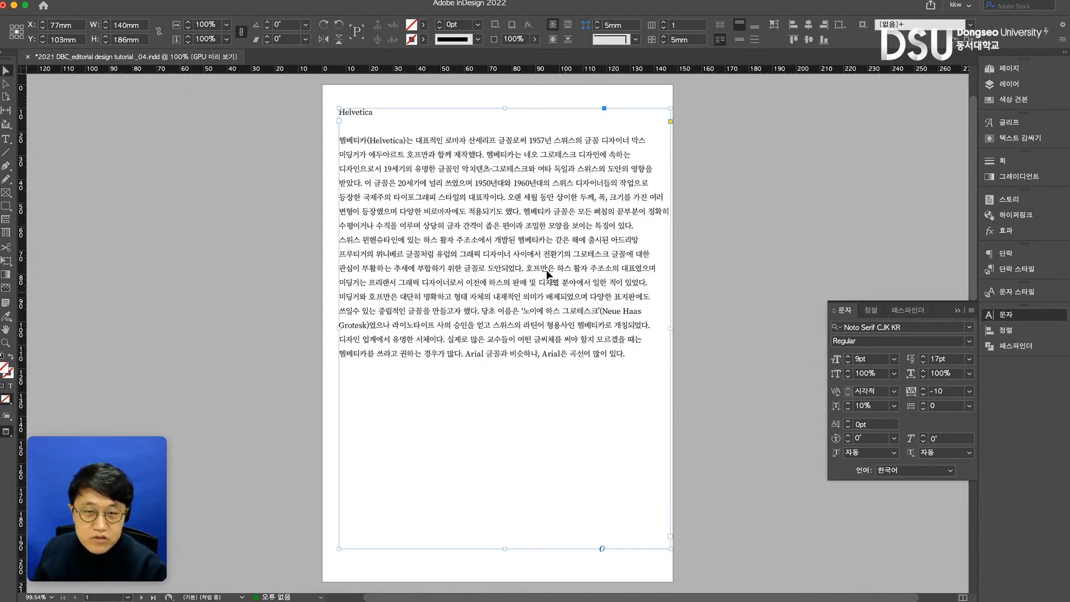
left_click_drag(670, 328, 622, 330)
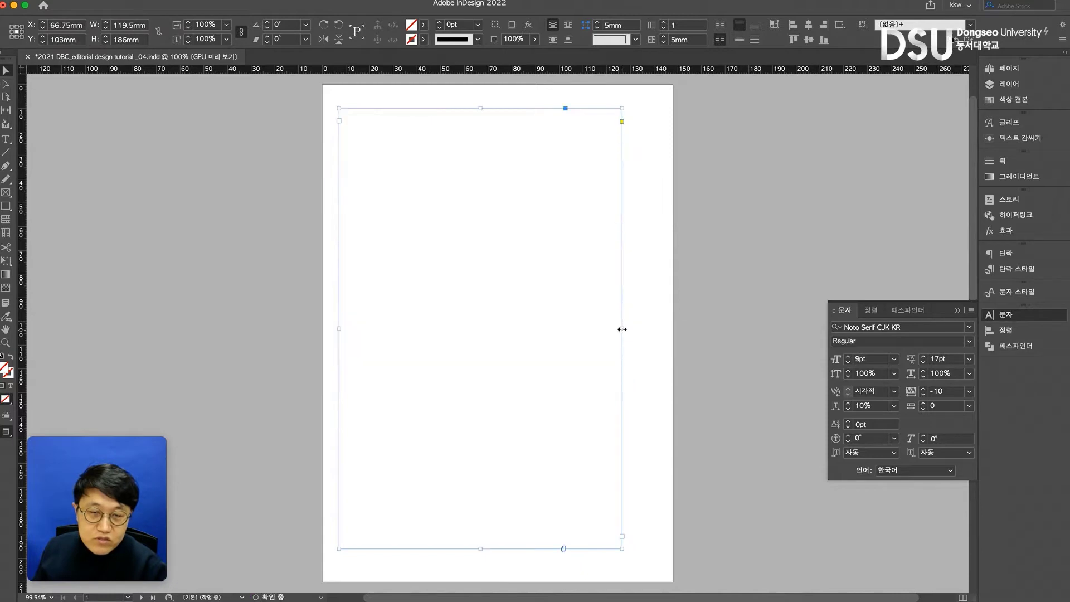
left_click_drag(536, 276, 552, 281)
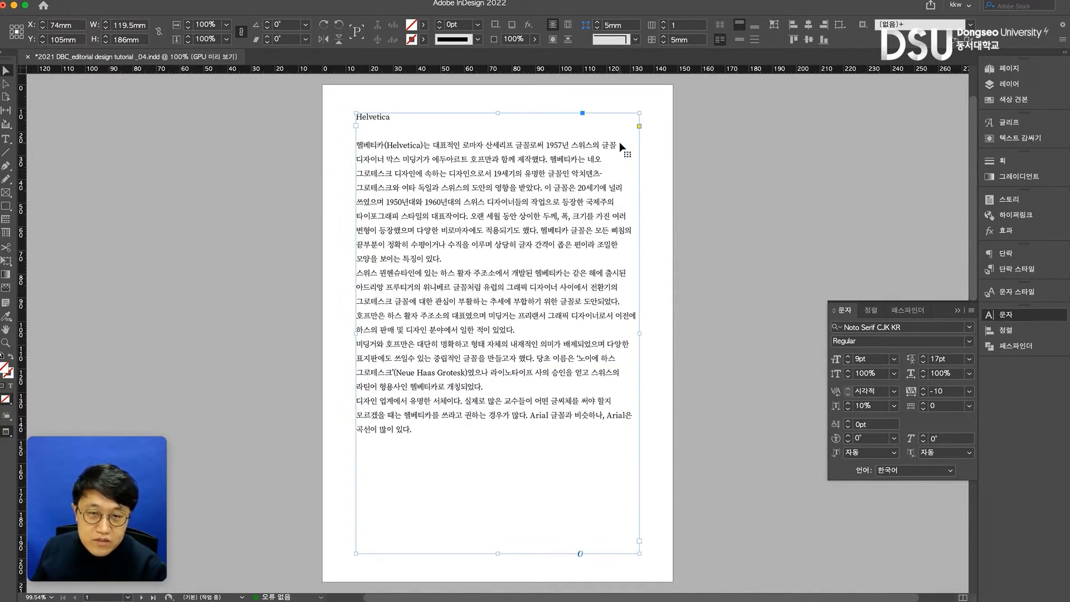
Widen the text frame to about 124 mm and centre it horizontally on the page at about X 74 mm.
mouse_move(640, 333)
left_mouse_down()
mouse_move(758, 333)
mouse_move(645, 334)
left_mouse_up()
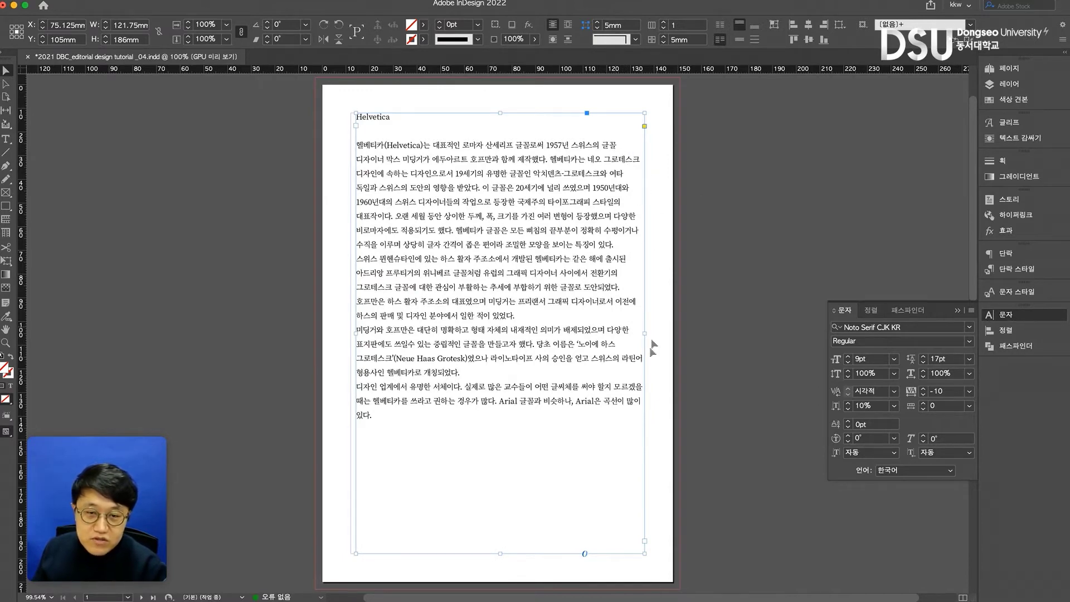
mouse_move(644, 333)
left_mouse_down()
mouse_move(699, 333)
mouse_move(645, 334)
left_mouse_up()
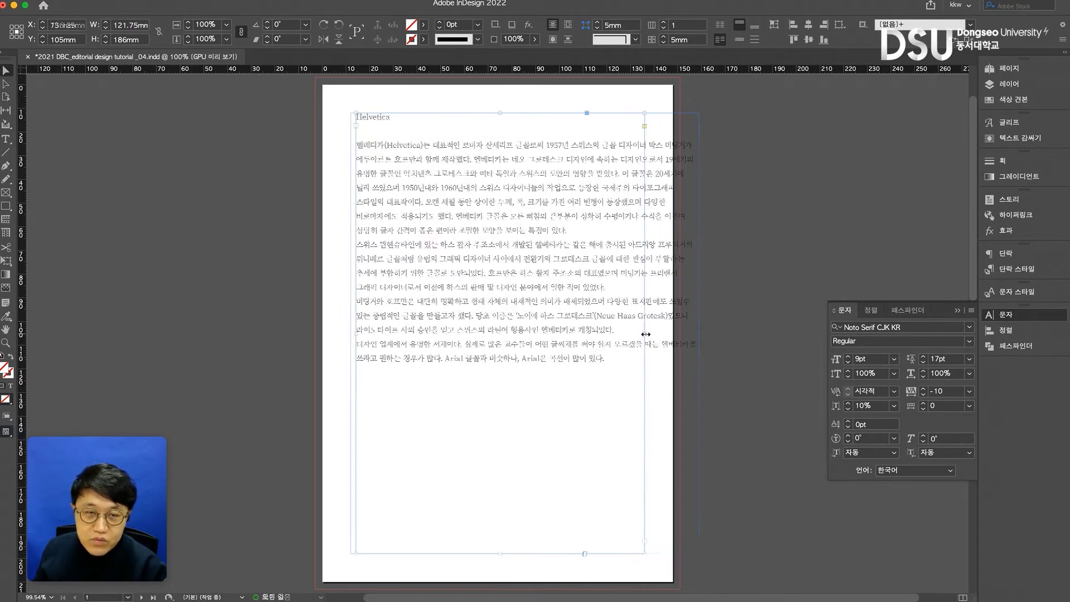
left_click_drag(560, 306, 555, 304)
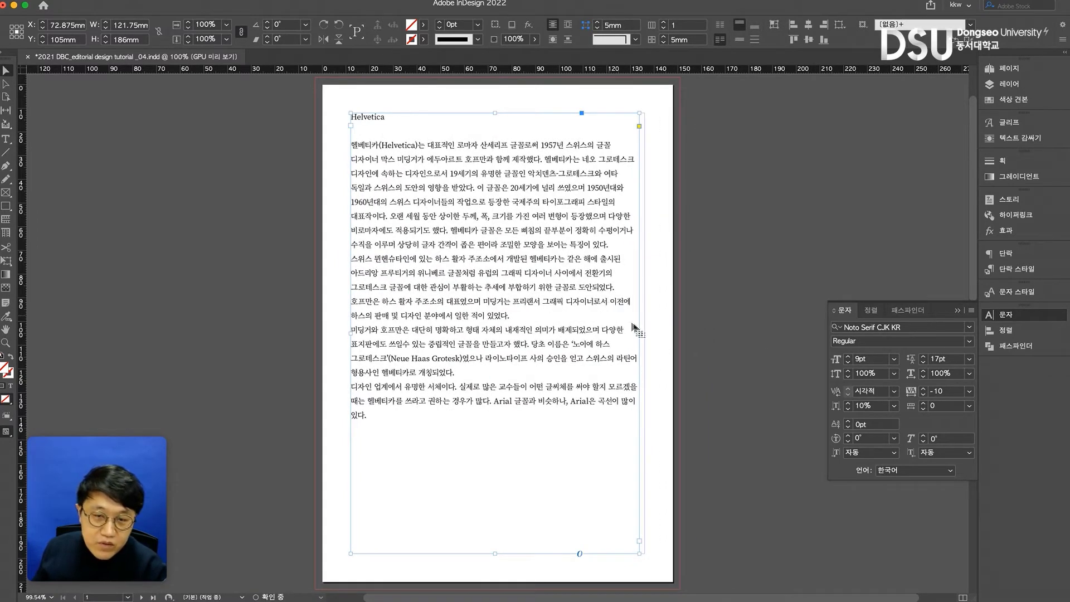
left_click_drag(641, 331, 645, 332)
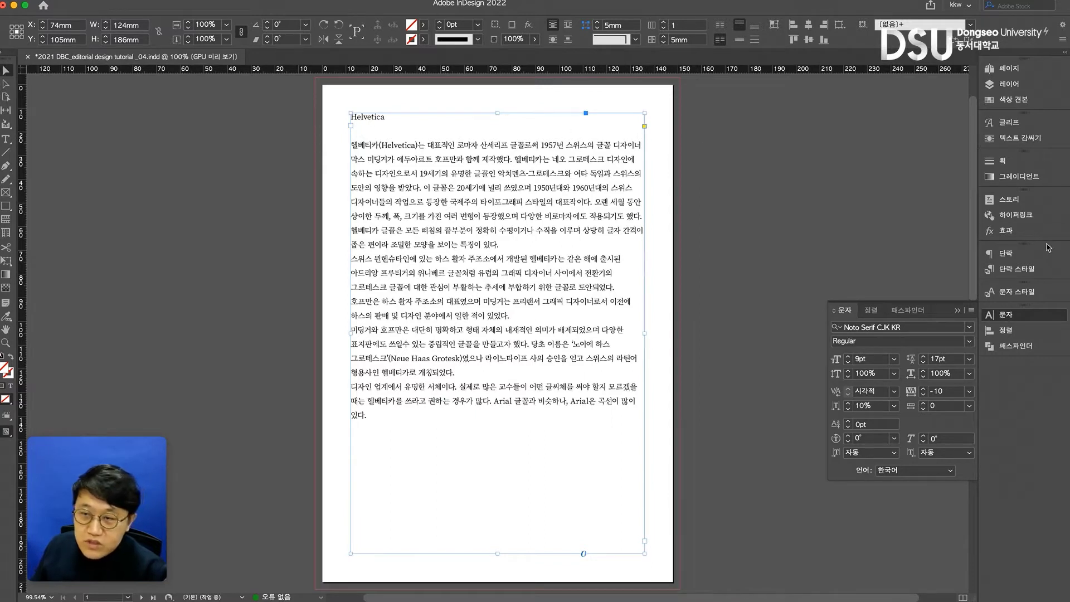
Float the Character panel beside the page and put the Align panel back in the dock below Pathfinder.
left_click(1005, 330)
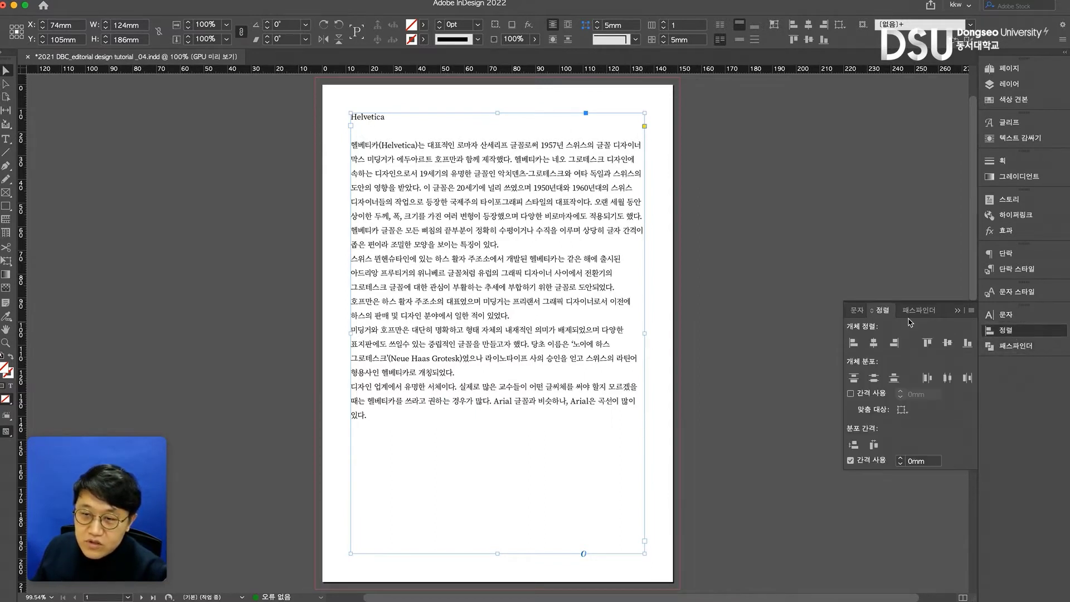
left_click_drag(881, 310, 783, 123)
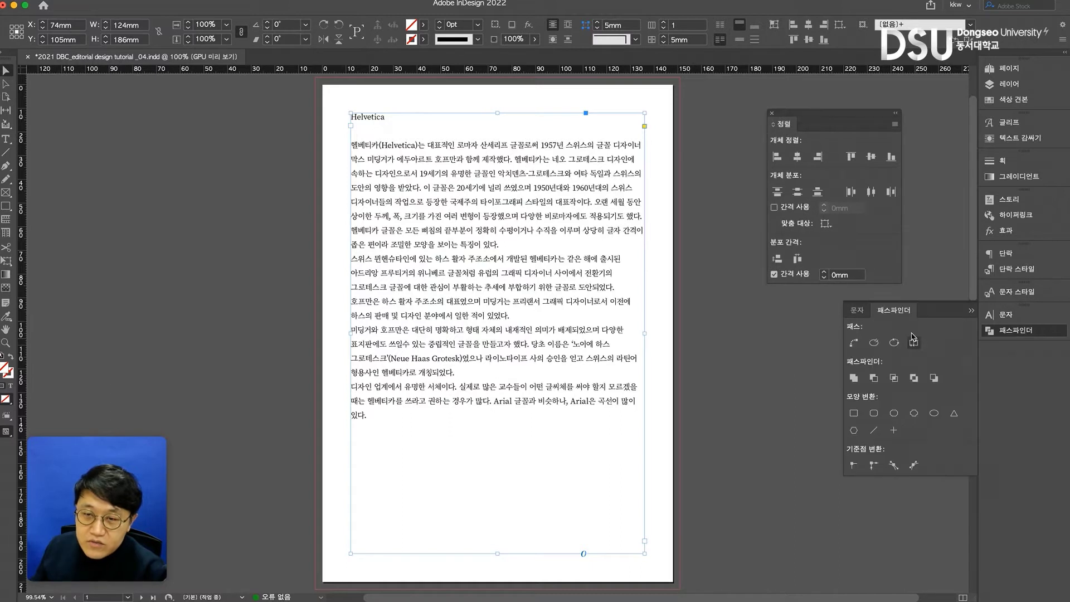
left_click_drag(857, 310, 784, 301)
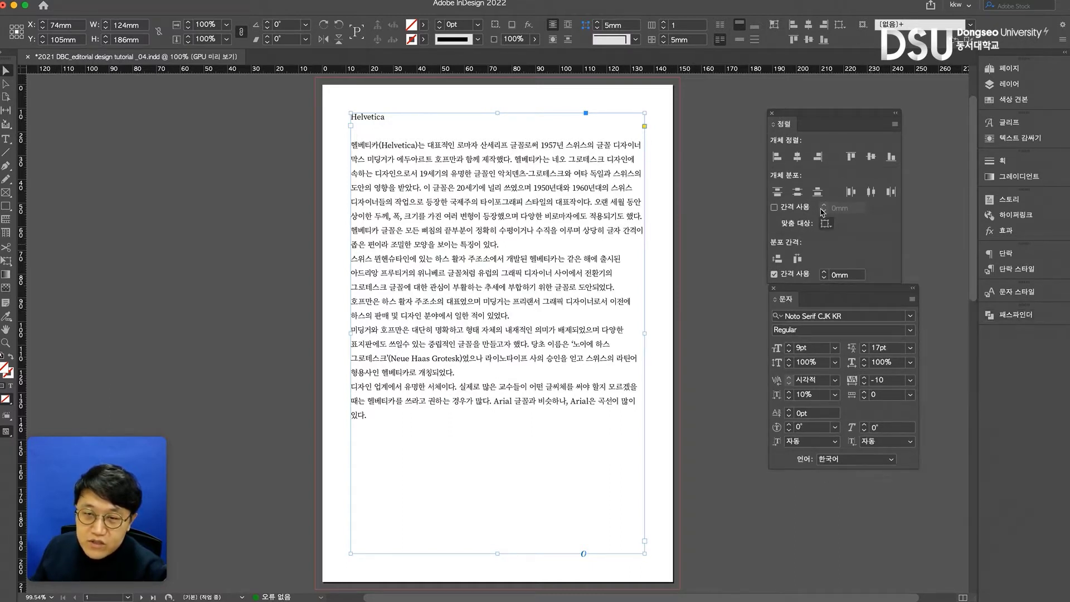
left_click_drag(786, 129, 1013, 334)
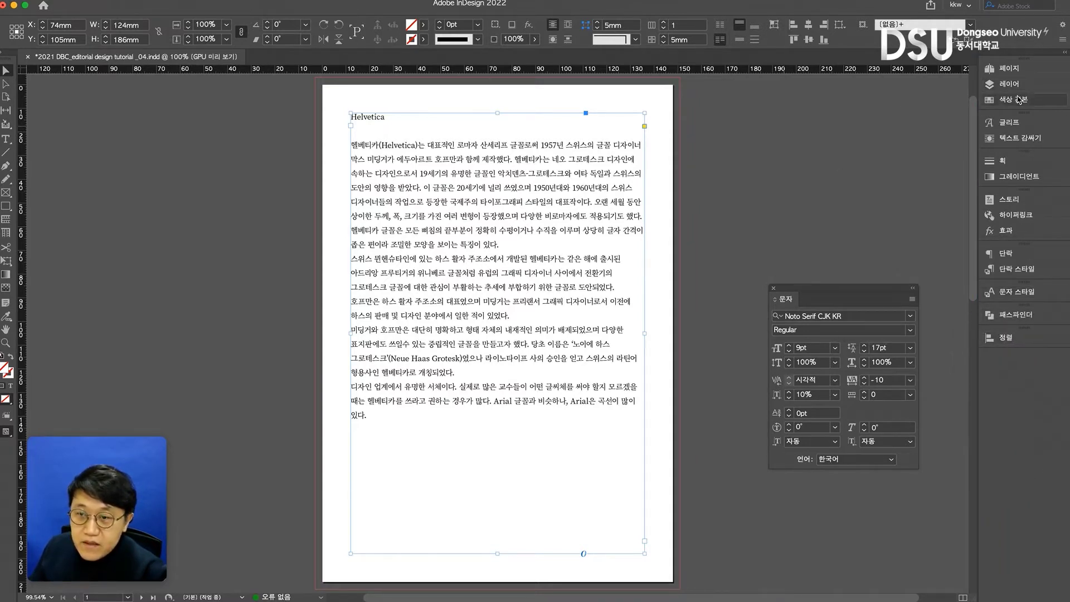
Float the Paragraph panel beside the page and place the Character panel directly beneath it.
left_click(1006, 253)
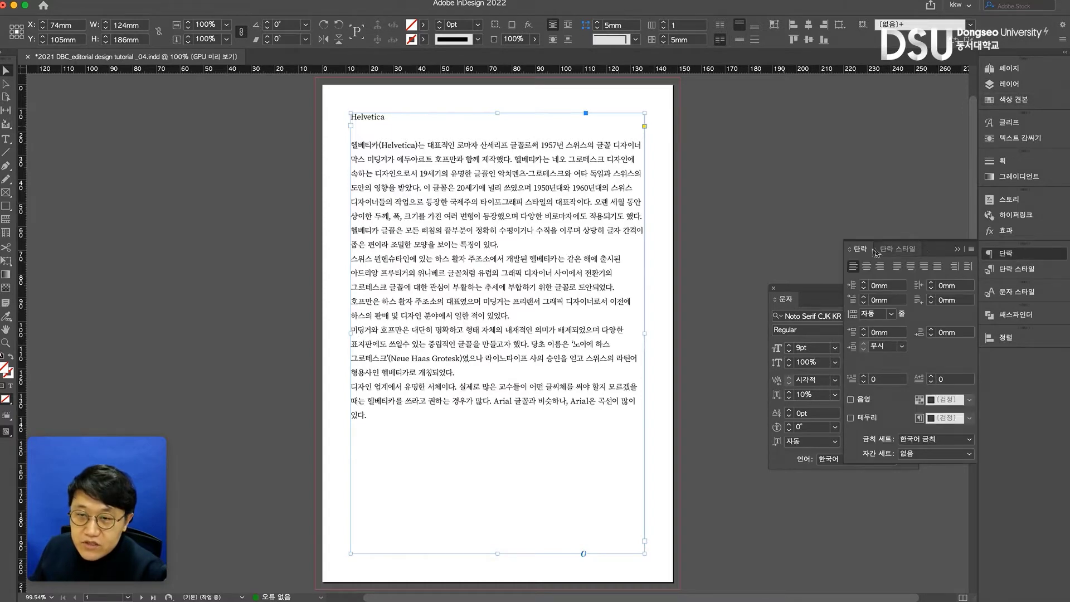
left_click_drag(789, 120, 772, 100)
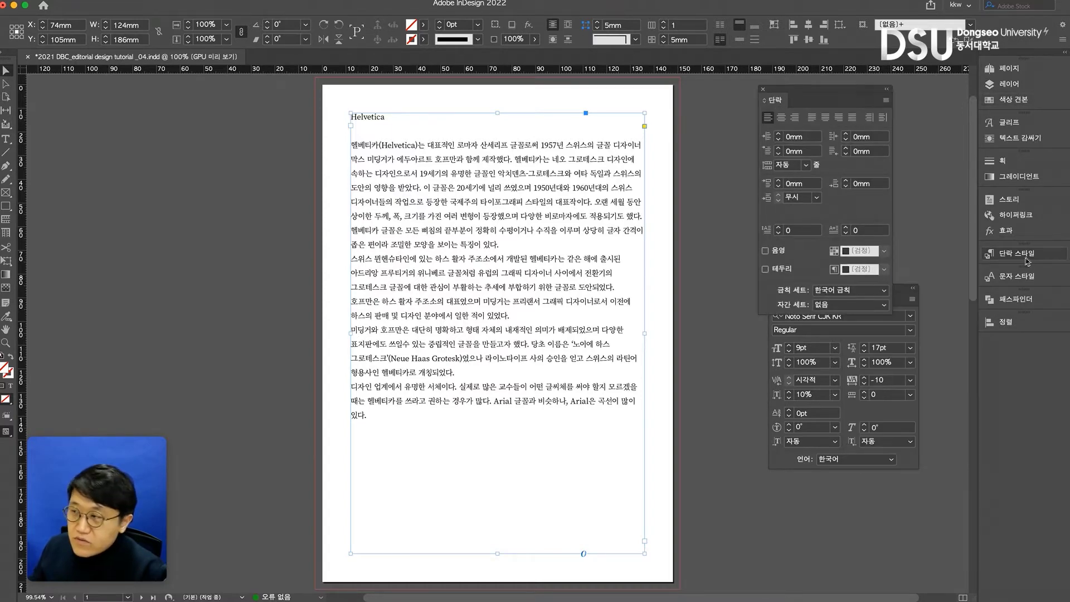
left_click(903, 309)
left_click_drag(857, 292, 849, 327)
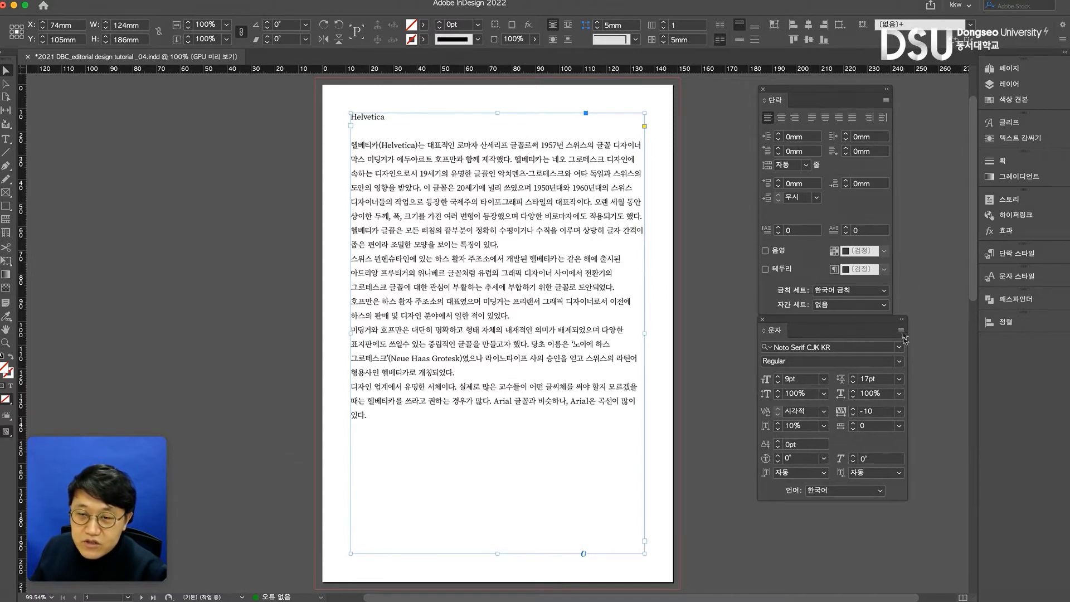
Try left, centre and right alignment on all the text in the Helvetica frame.
left_click(795, 118)
left_click(768, 117)
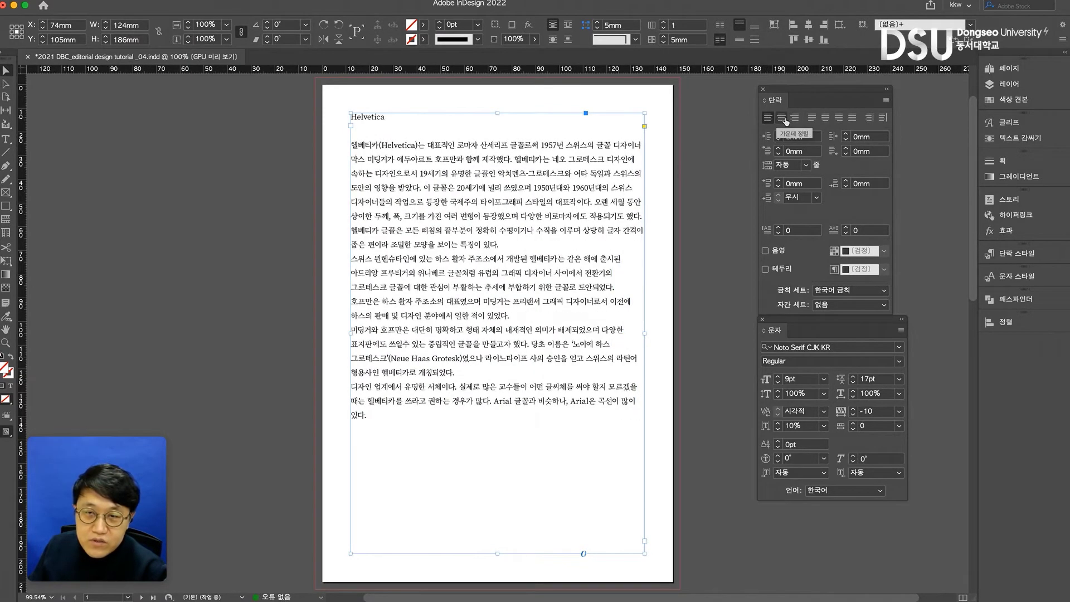
left_click(782, 118)
left_click(794, 117)
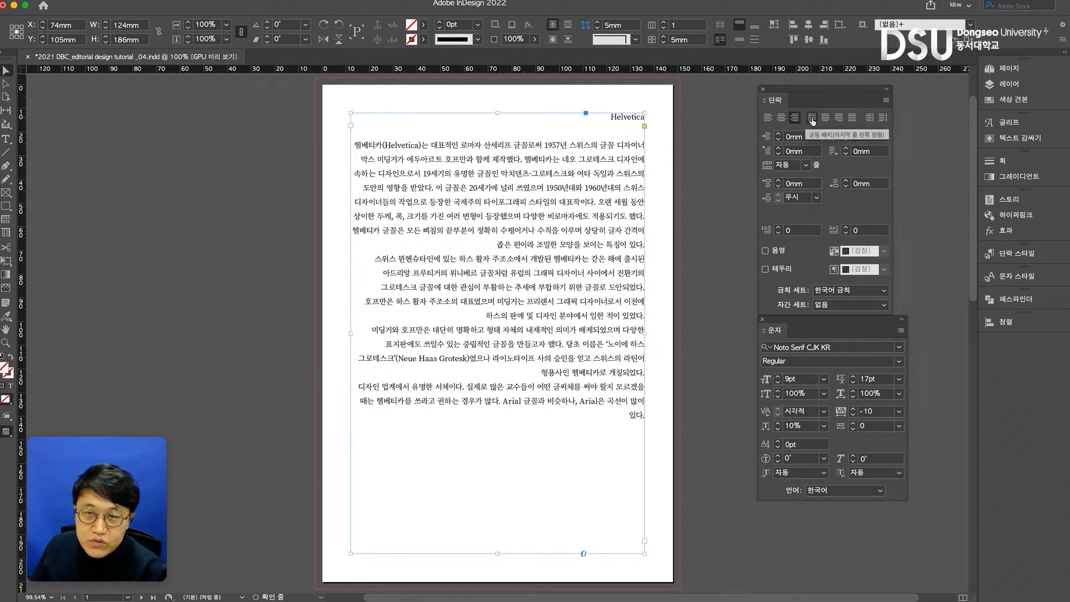
Try justifying the text with the last line aligned left, centred and right, and with all lines fully justified.
left_click(812, 118)
left_click(826, 118)
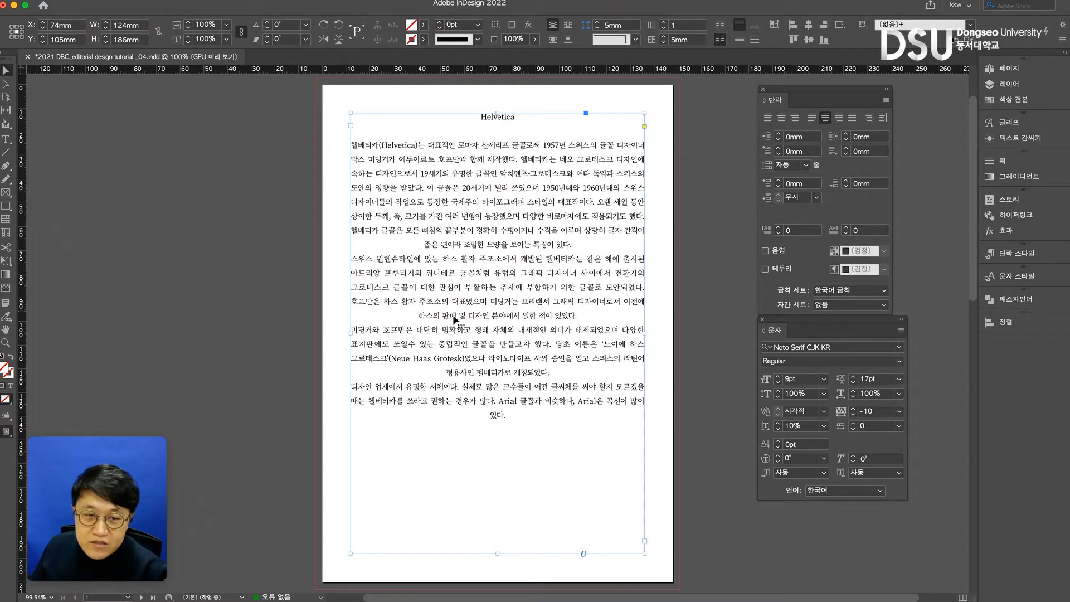
left_click(839, 117)
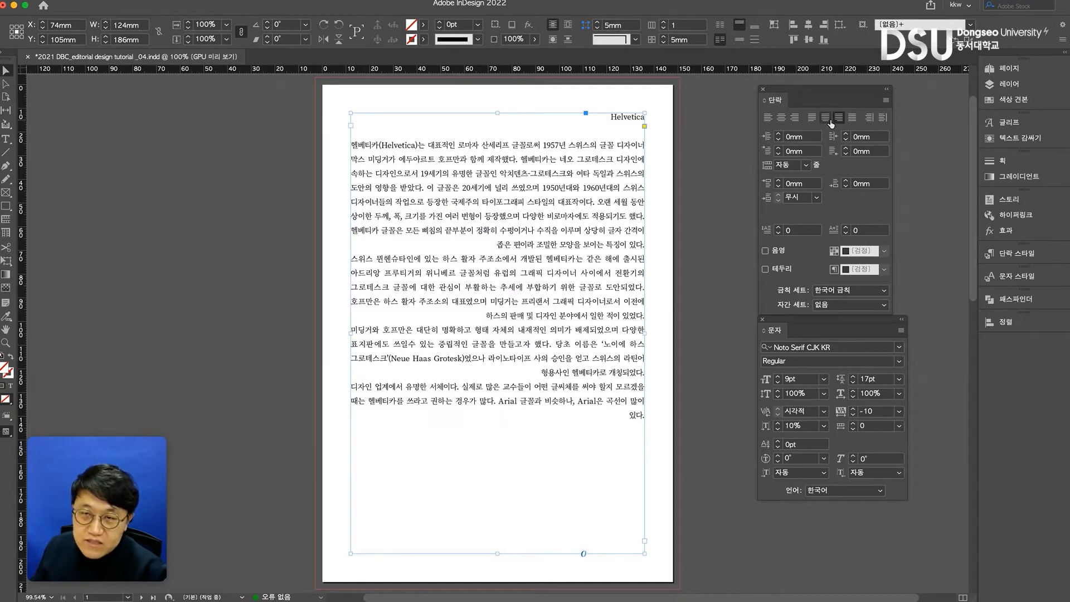
left_click(854, 122)
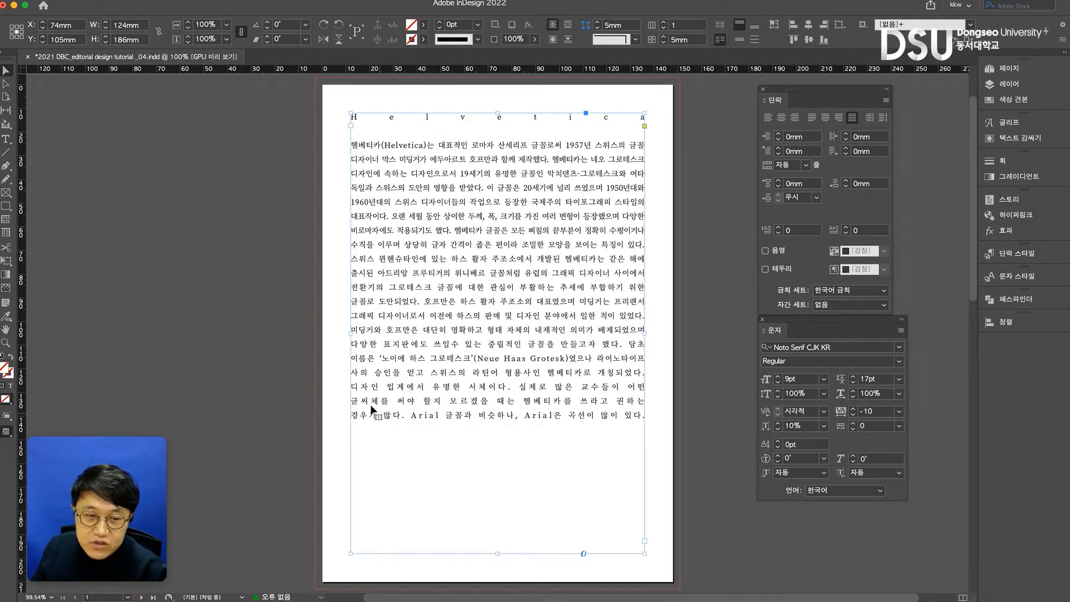
Justify the Helvetica frame's text with the last line of each paragraph aligned left.
left_click(653, 119)
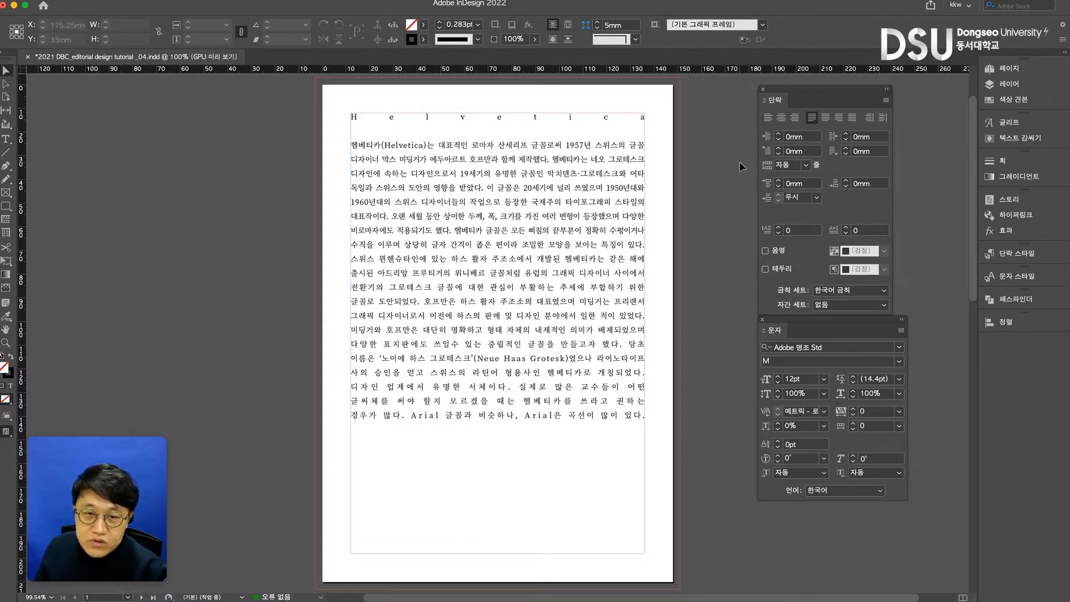
left_click(608, 211)
left_click(816, 120)
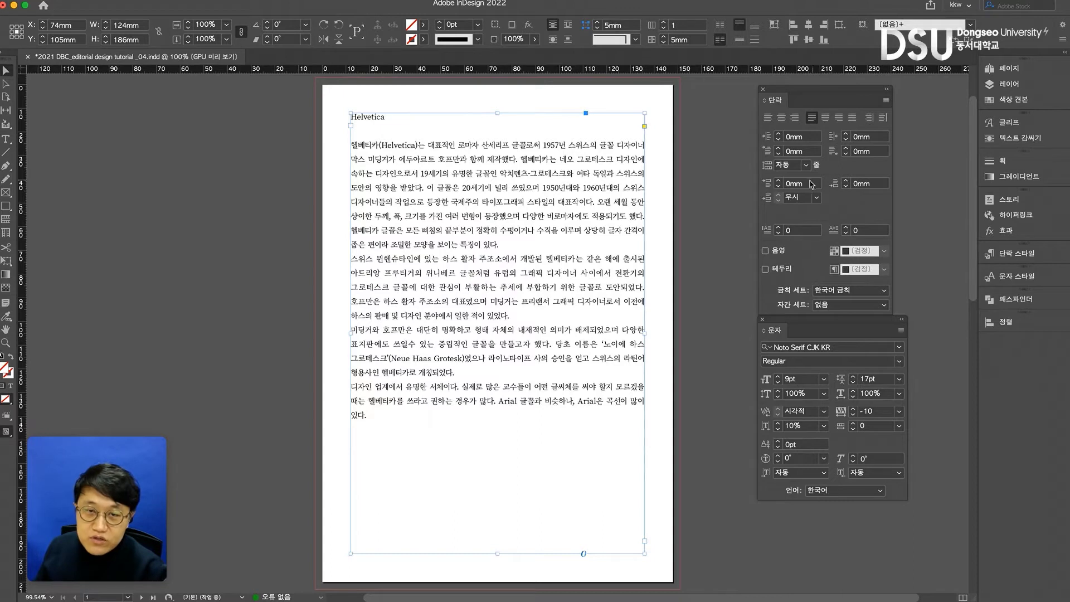
Try turning on hyphenation for the text in the Helvetica frame.
left_click(886, 101)
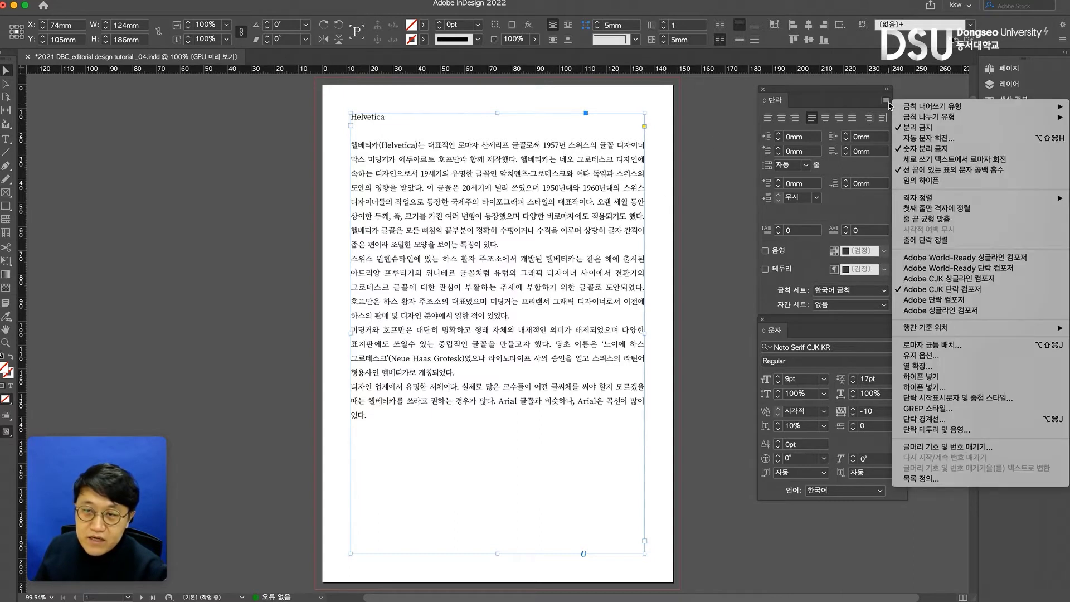
left_click(927, 382)
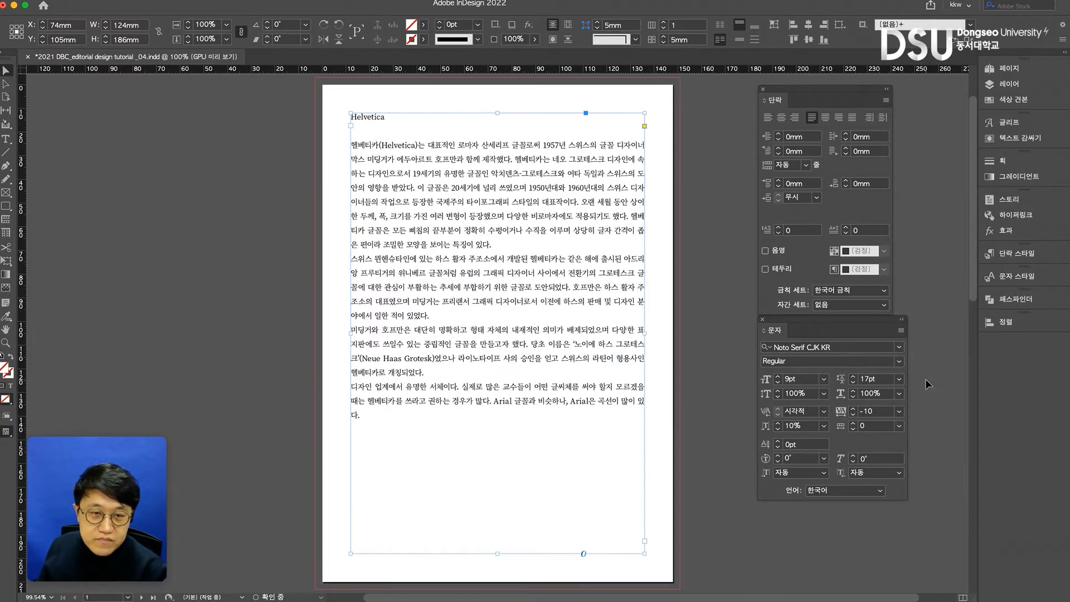
left_click(709, 352)
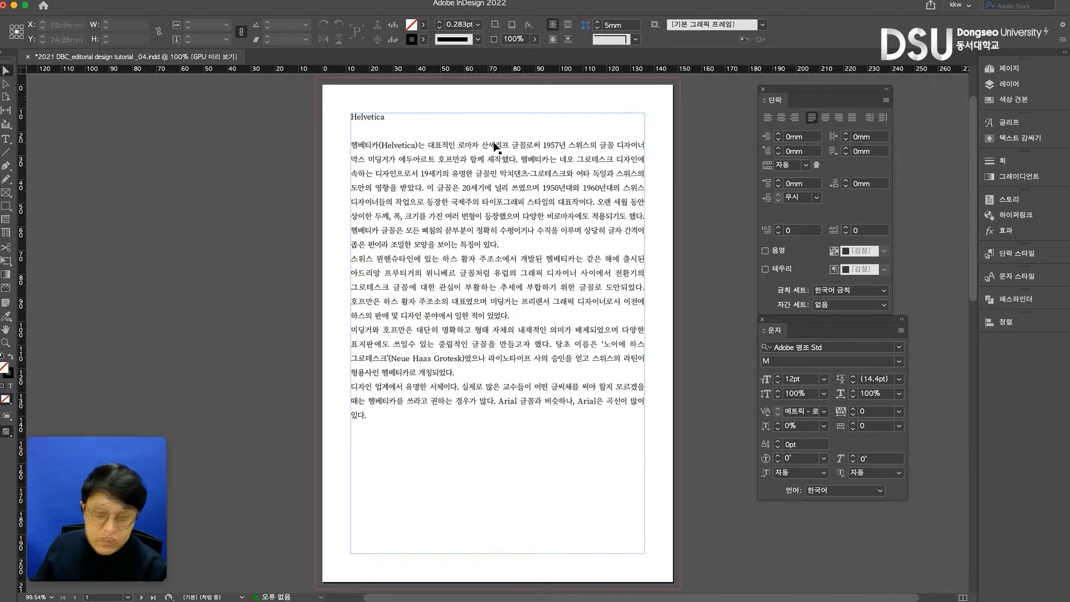
Examine the word spacing of the justified text up close, including the third line and the spaces around 있는 in the third paragraph.
key("super+equal")
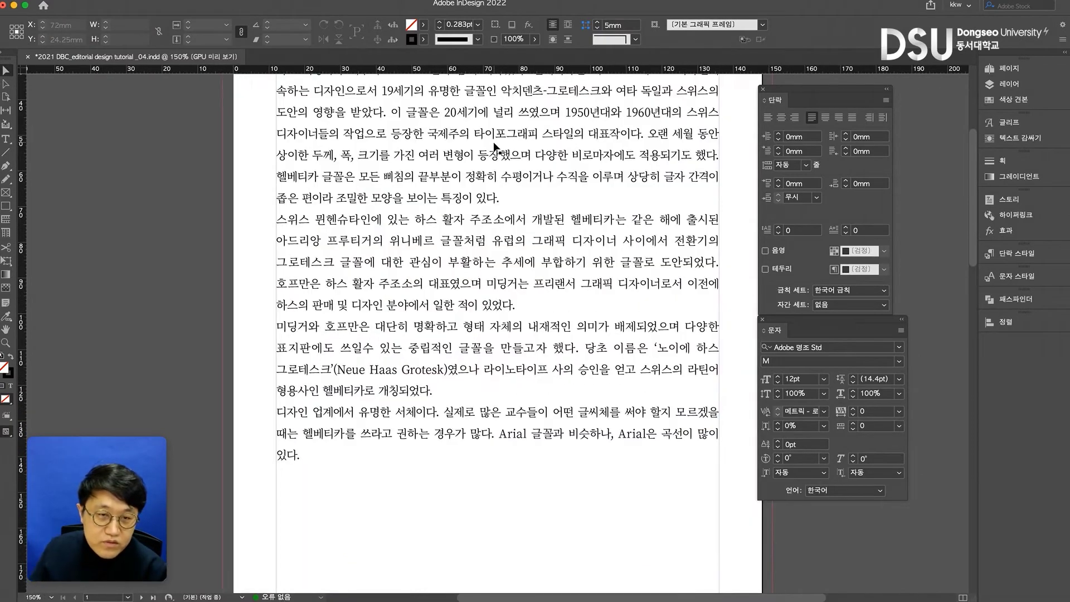
scroll(495, 148, "up", 3)
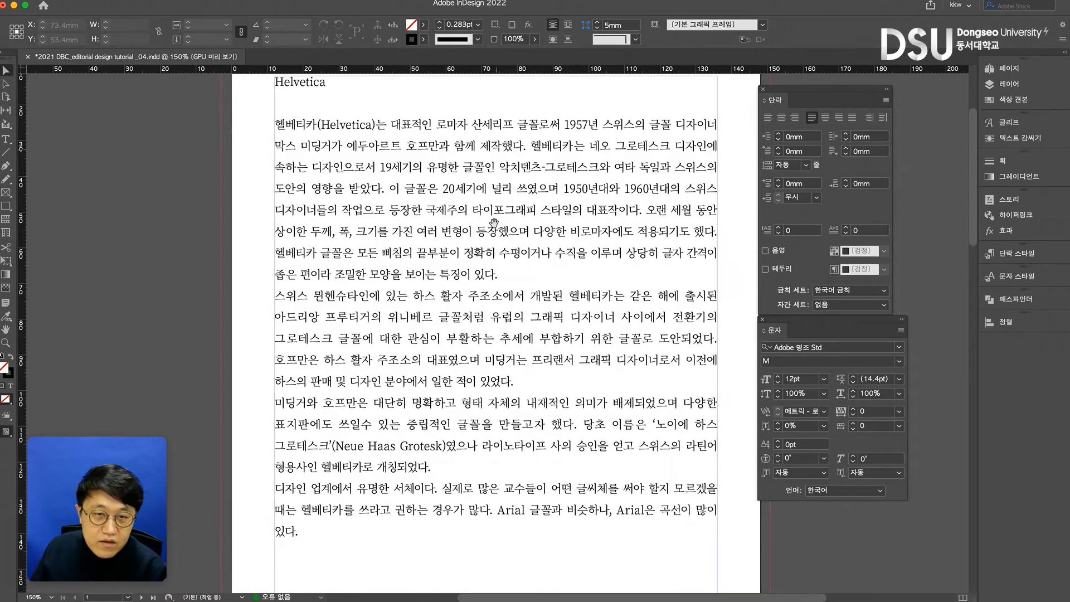
double_click(502, 166)
left_click_drag(354, 167, 718, 169)
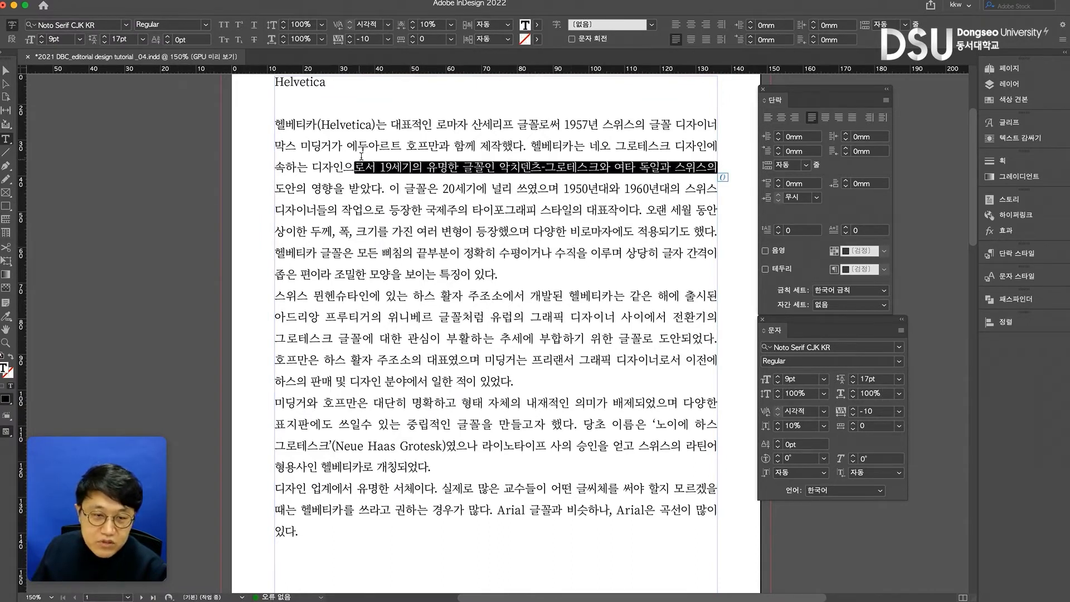
left_click(379, 427)
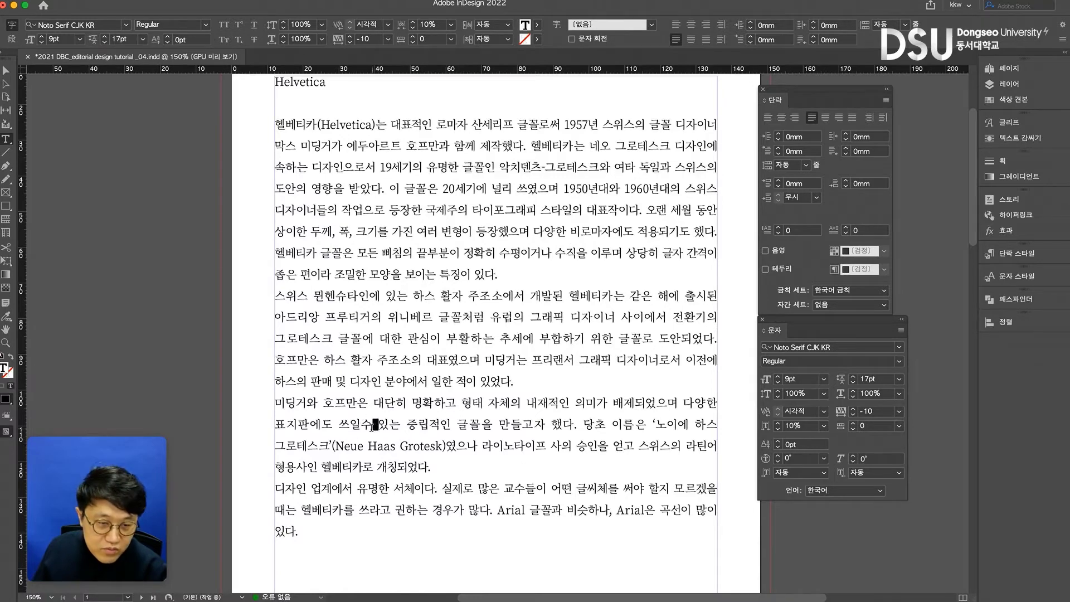
left_click_drag(399, 426, 410, 428)
key("super+equal")
key("super+equal")
key("super+equal")
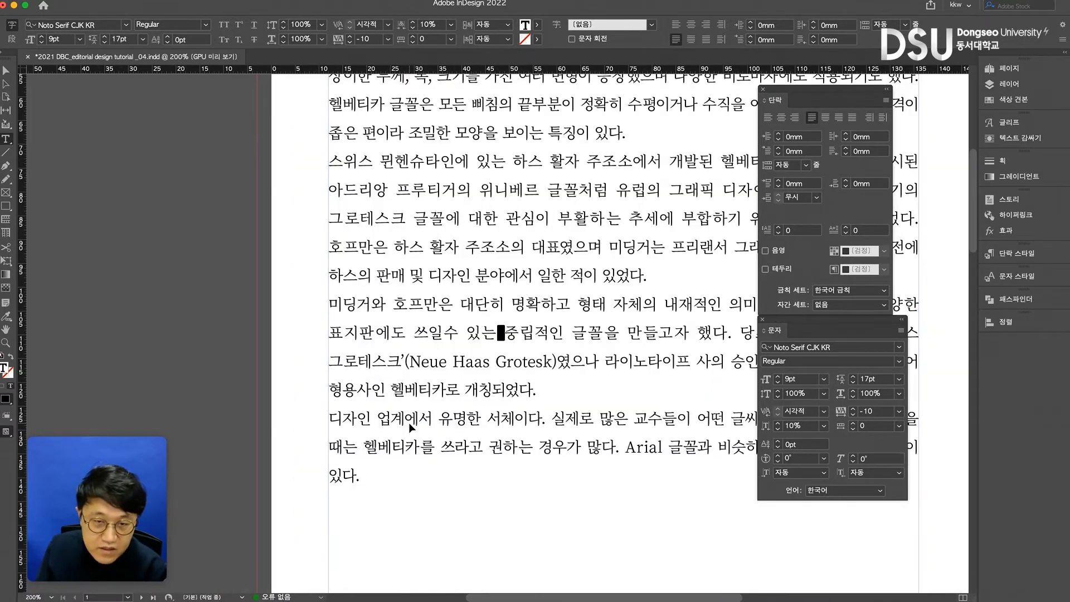
scroll(421, 432, "up", 3)
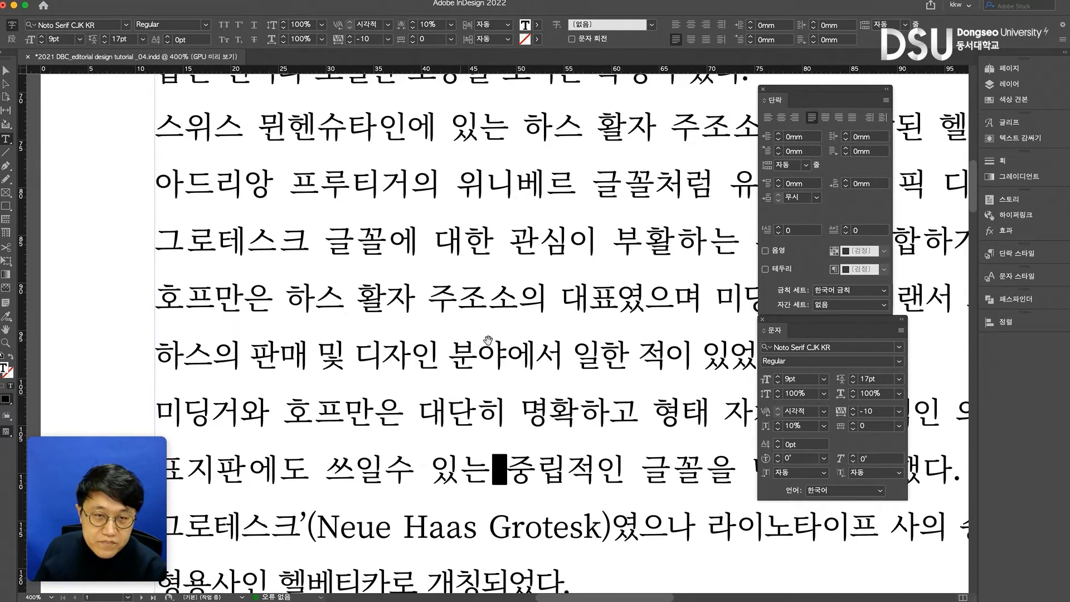
key("super+minus")
key("super+minus")
key("super+minus")
key("super+minus")
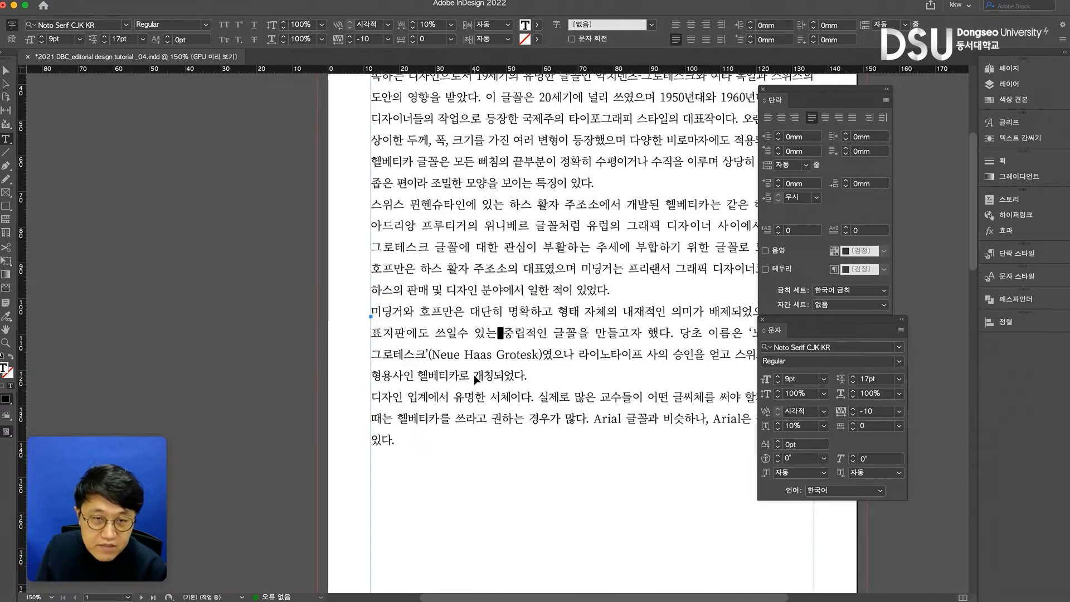
scroll(400, 456, "down", 2)
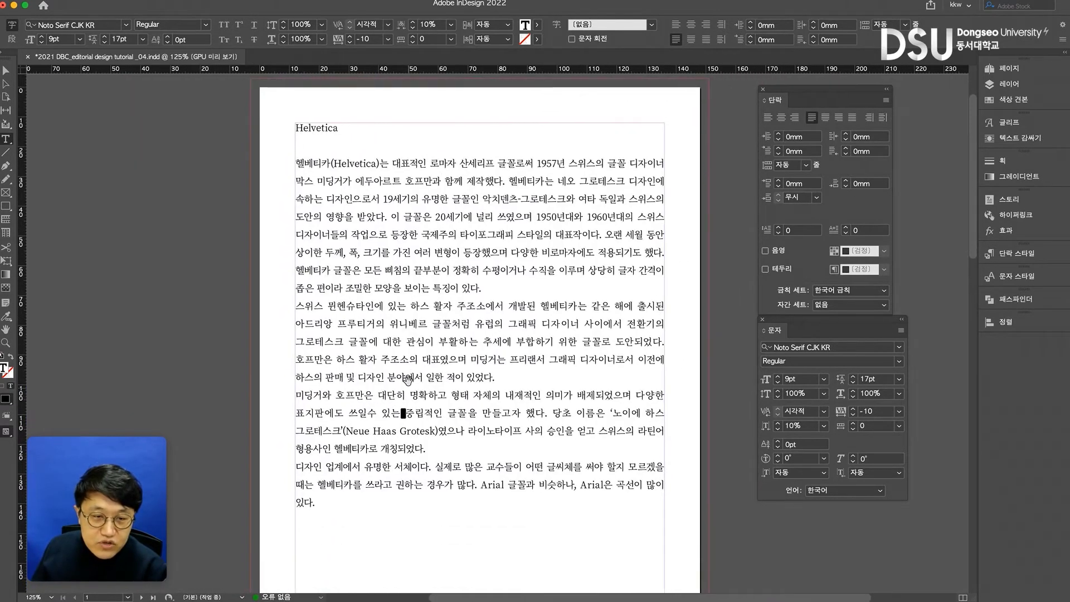
Try tracking values of 20 and 0 on the whole Helvetica text and return it to -10.
key("super+a")
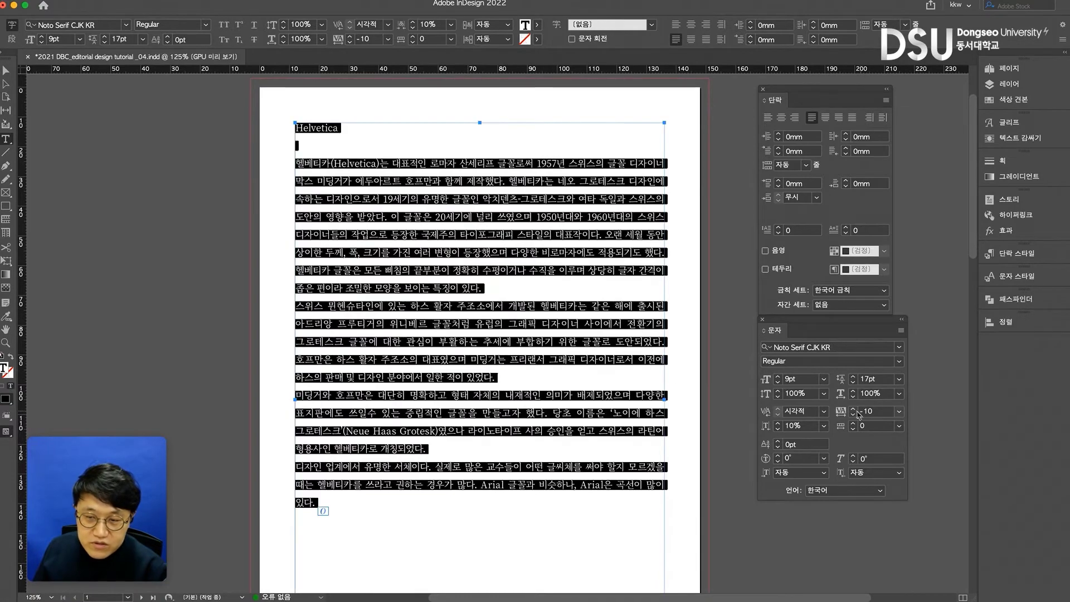
left_click(854, 410)
left_click(854, 409)
left_click(854, 409)
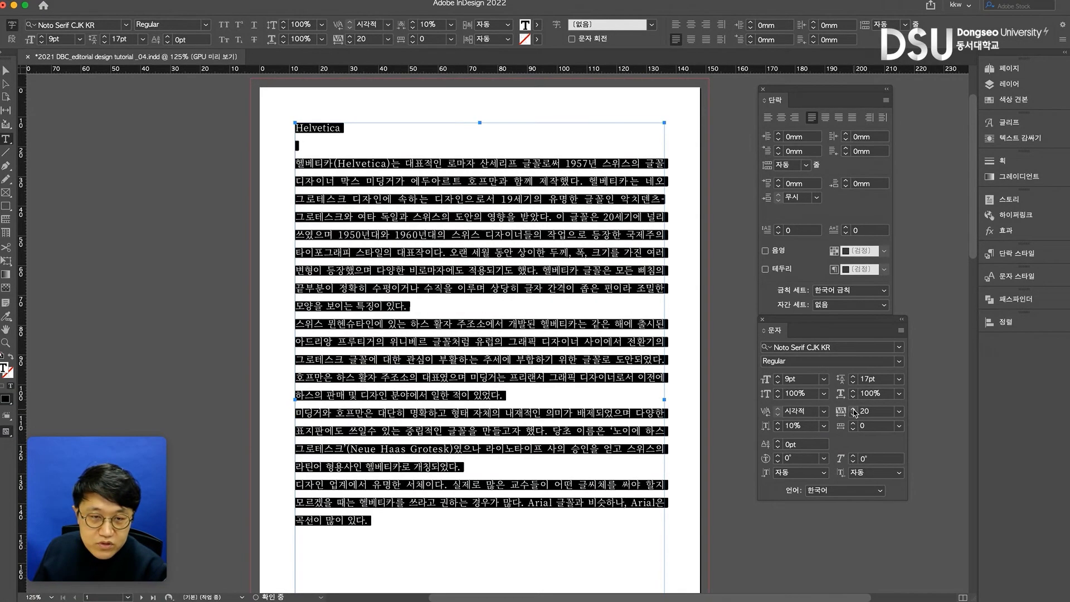
left_click(854, 416)
left_click(853, 416)
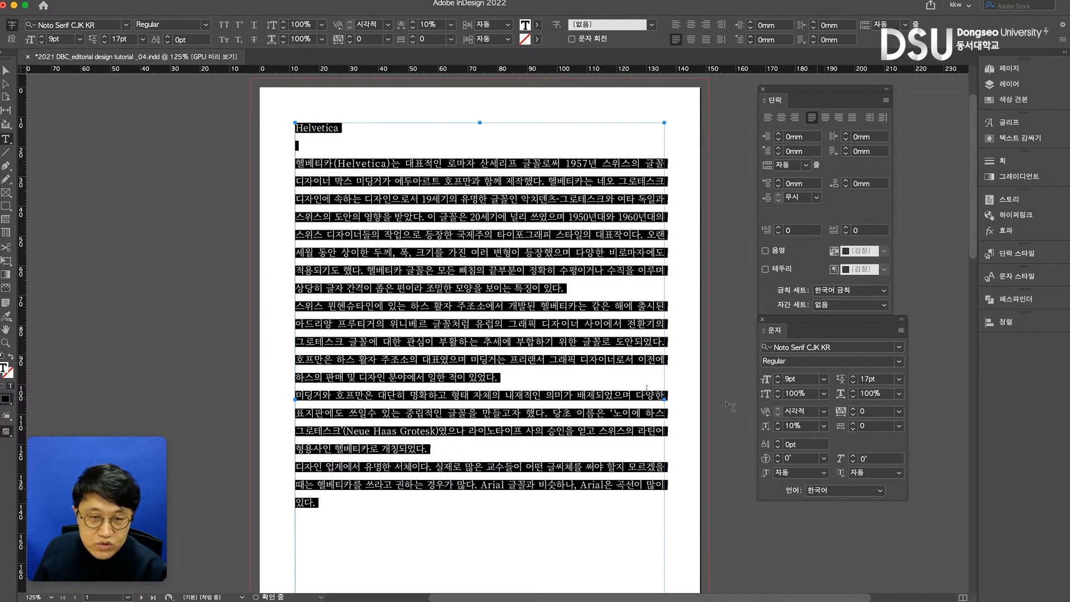
left_click(854, 416)
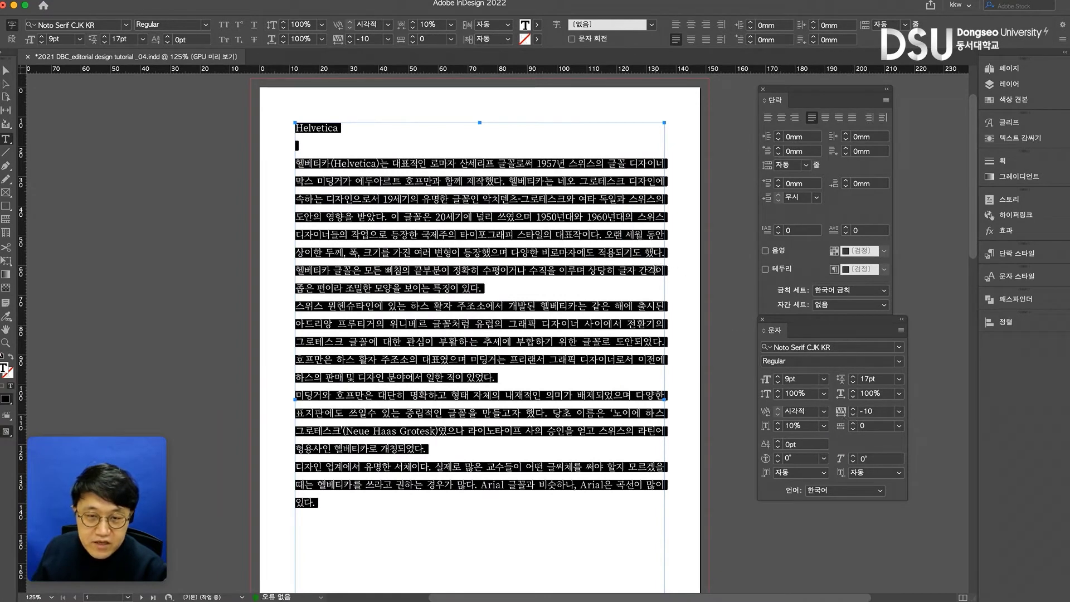
Check words at the line ends, such as 간격이, and turn on hyphenation for the whole Helvetica text.
double_click(651, 270)
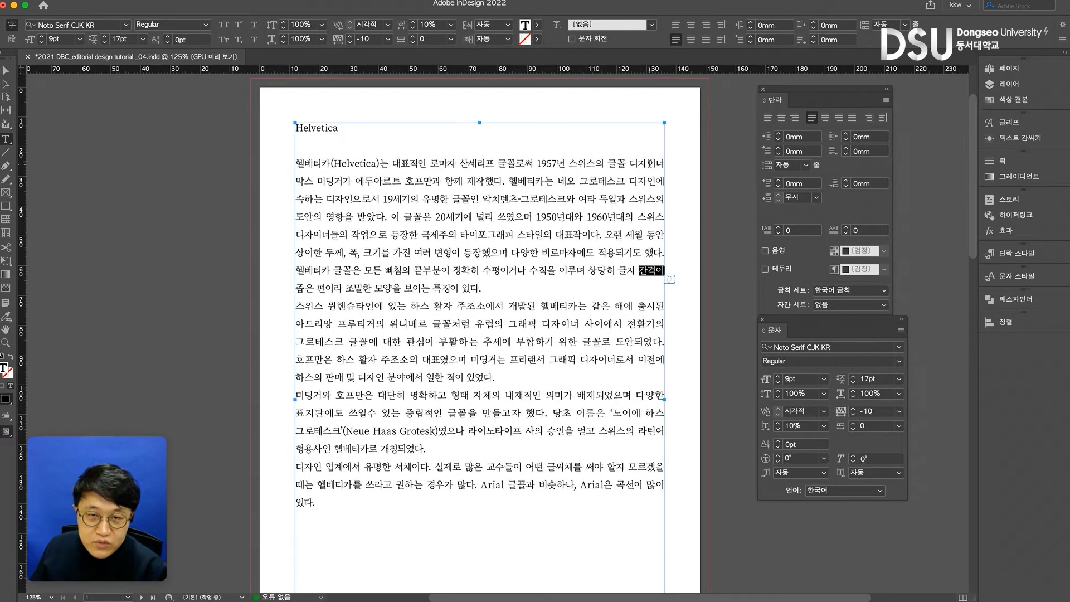
double_click(649, 163)
double_click(649, 181)
key("super+a")
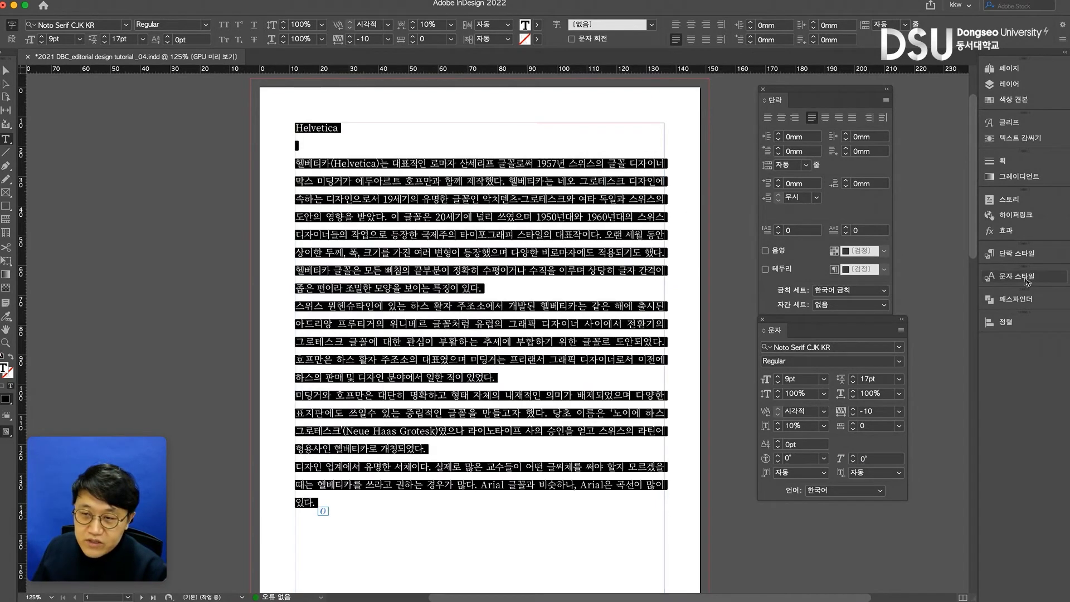
left_click(886, 101)
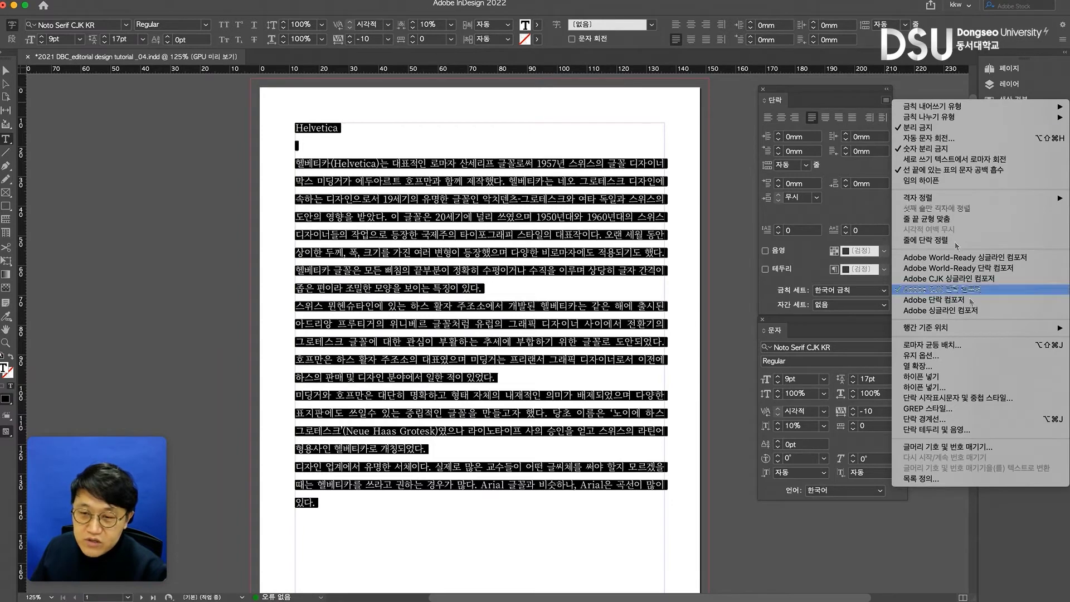
left_click(948, 379)
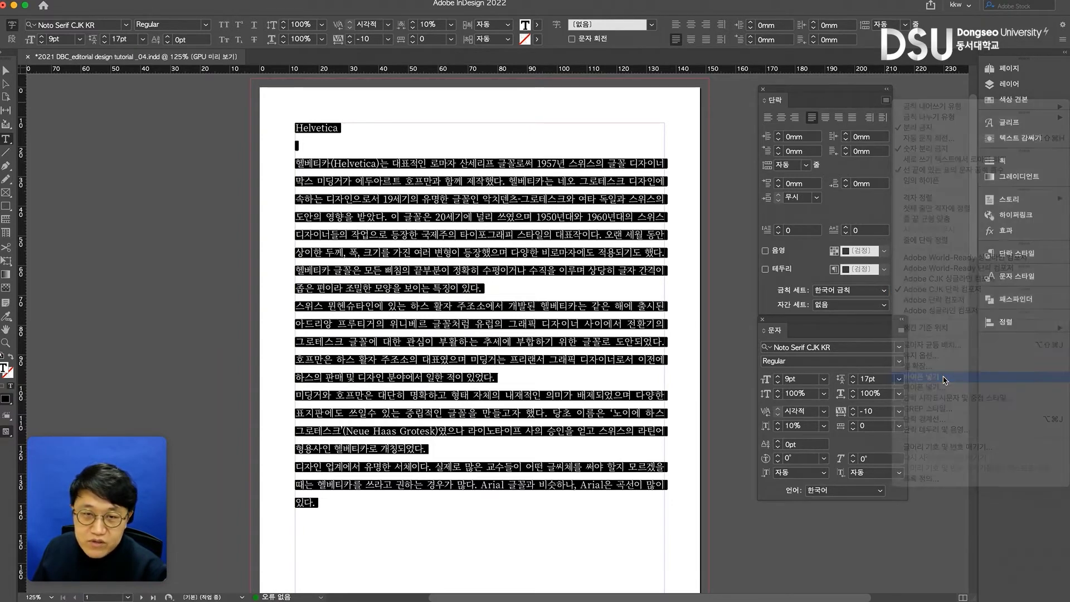
left_click(509, 333)
key("Escape")
left_click(673, 353)
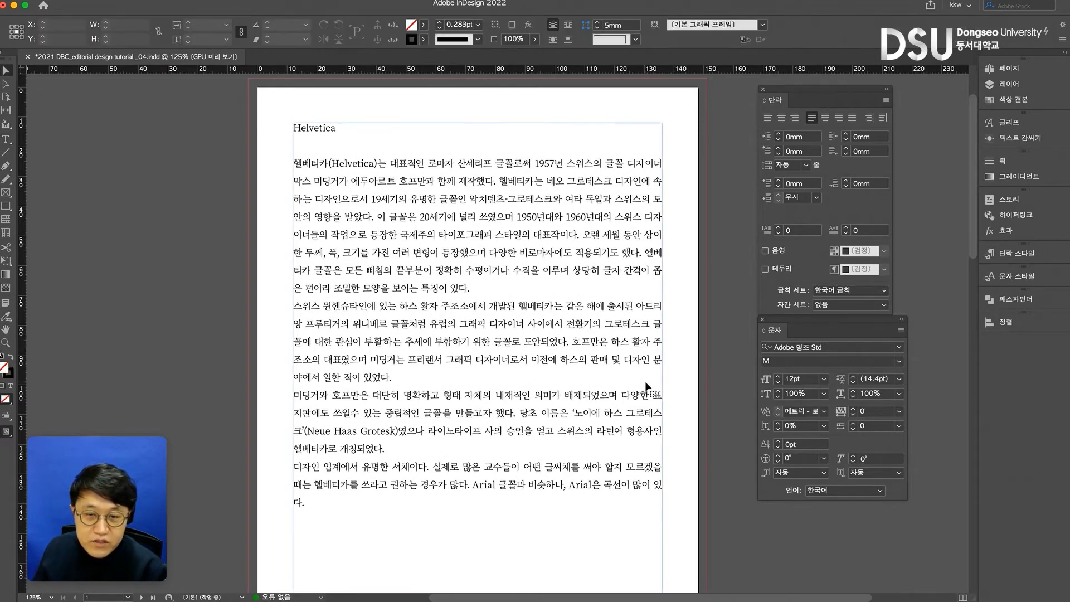
Set the tracking of the whole Helvetica text to -20.
left_click(661, 380)
key("super+1")
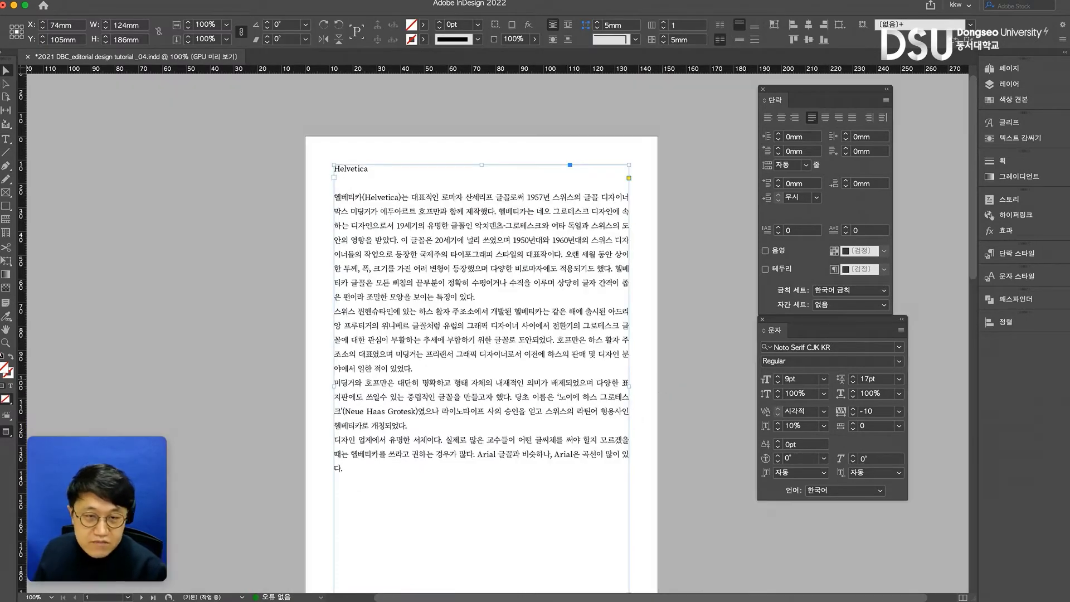
scroll(662, 379, "down", 1)
triple_click(613, 373)
key("super+a")
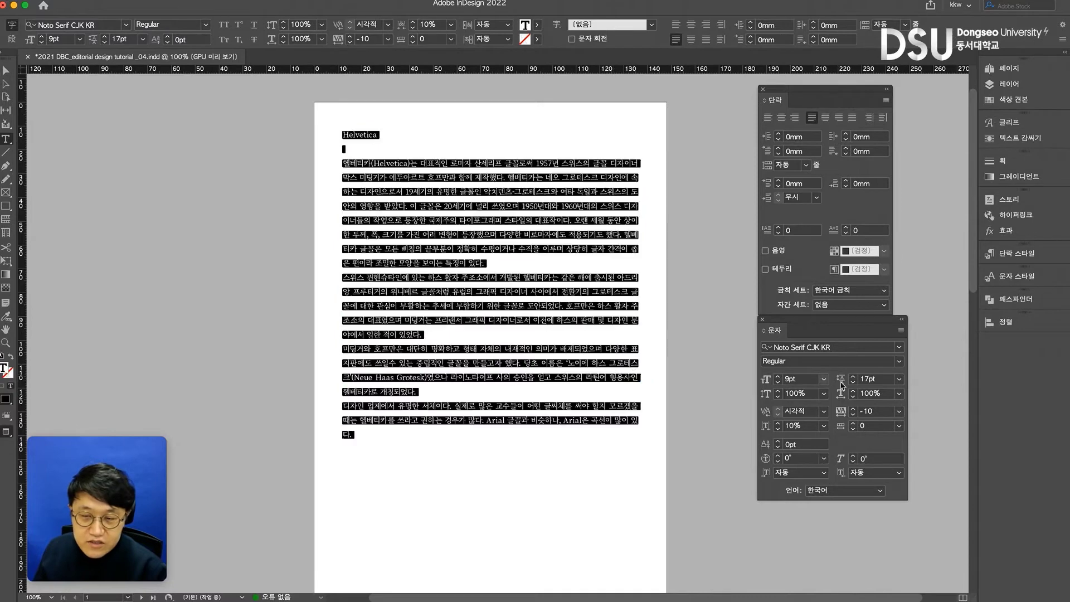
left_click(853, 416)
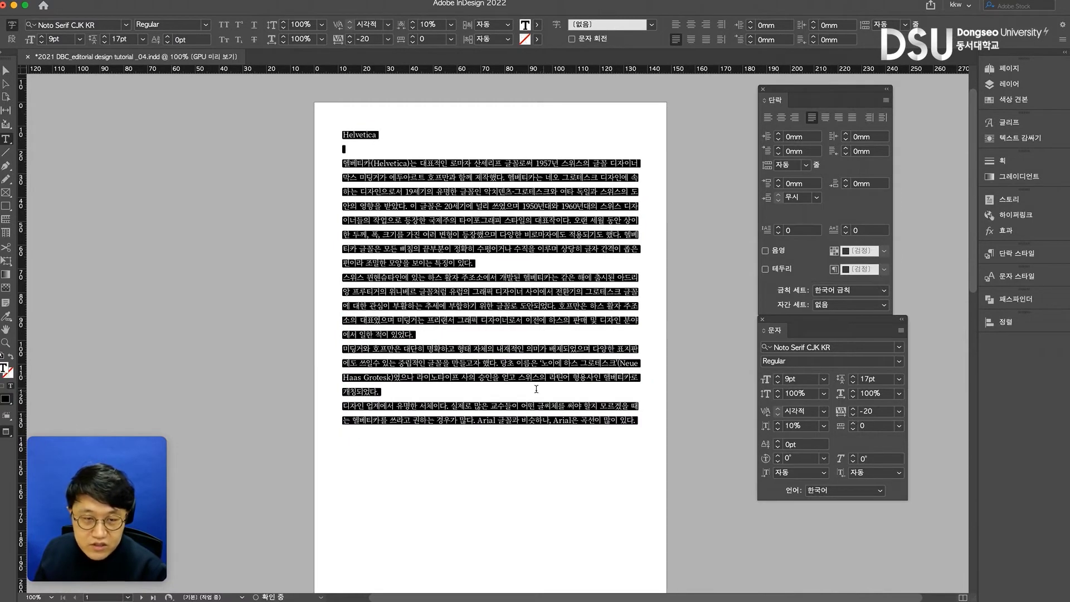
left_click(854, 408)
key("super+z")
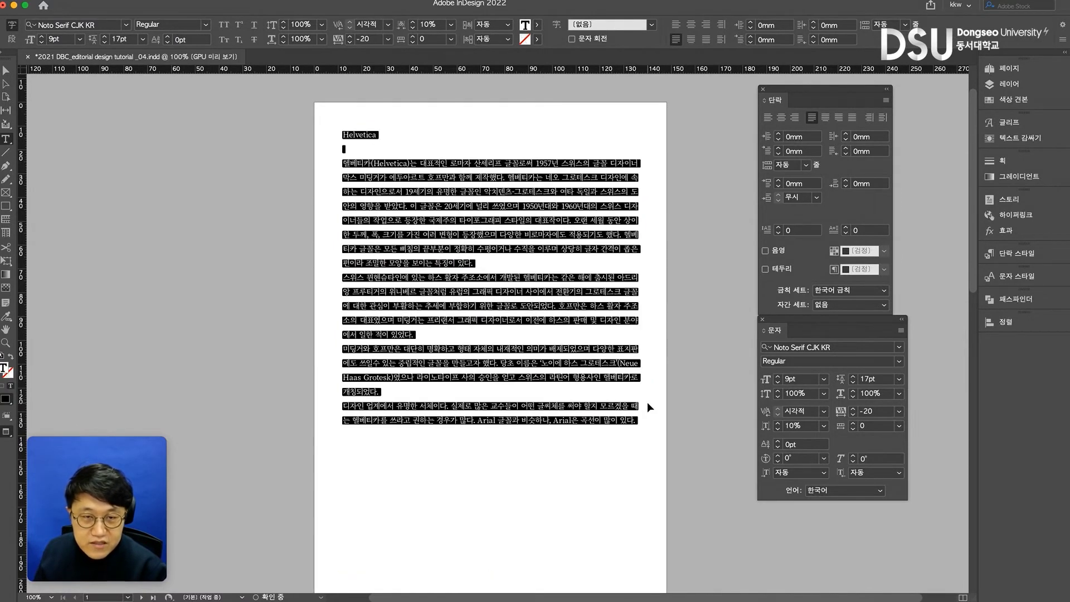
left_click(853, 380)
left_click(540, 361)
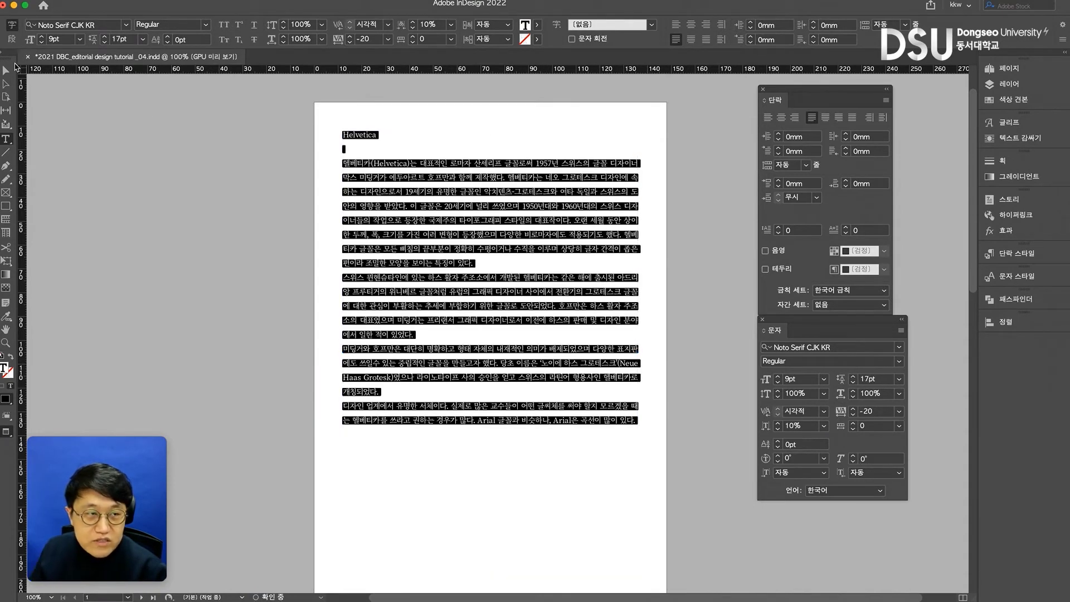
Align the Helvetica frame's text left and check the ragged line ends, such as the end of the first body line.
left_click(7, 69)
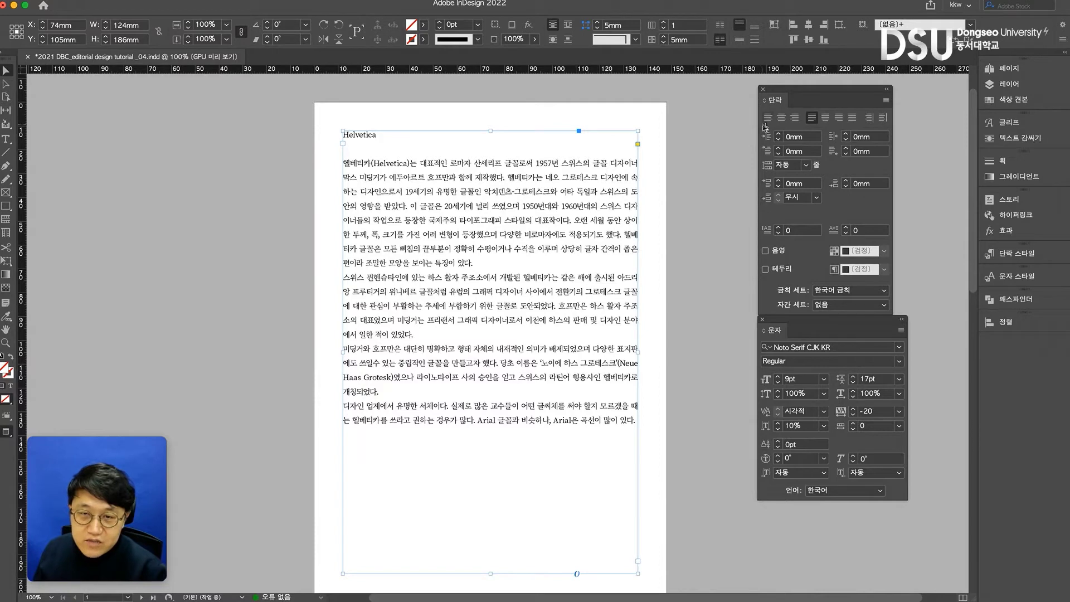
left_click(676, 212)
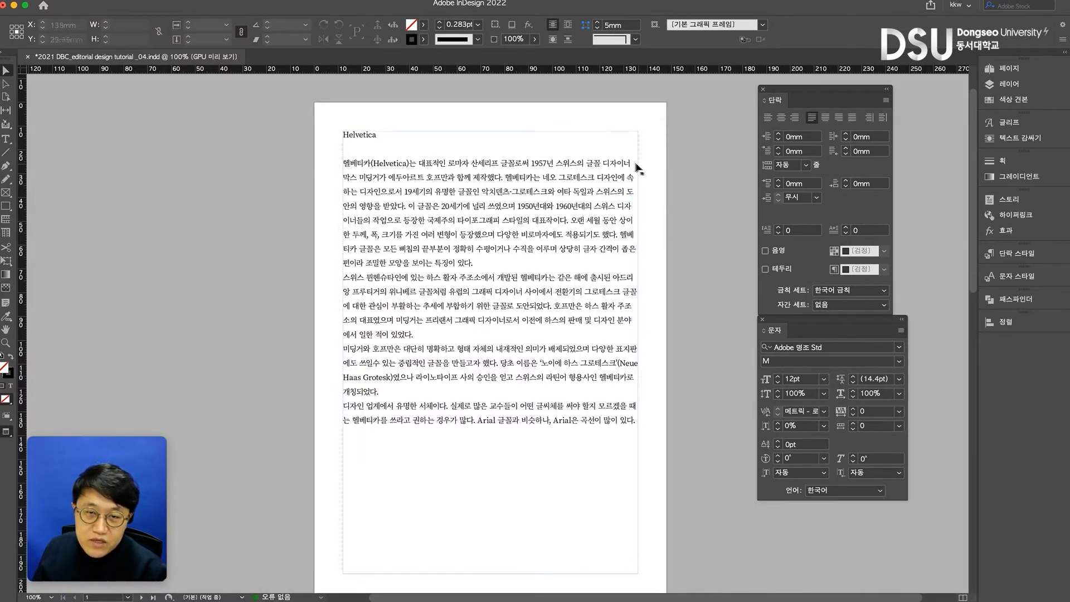
left_click(635, 195)
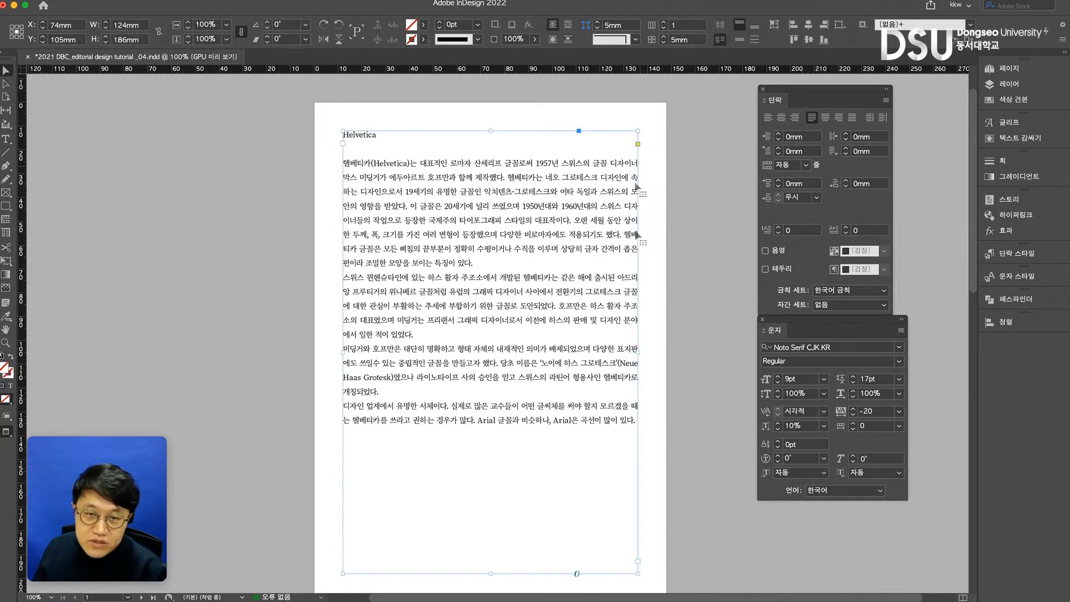
key("super+shift+l")
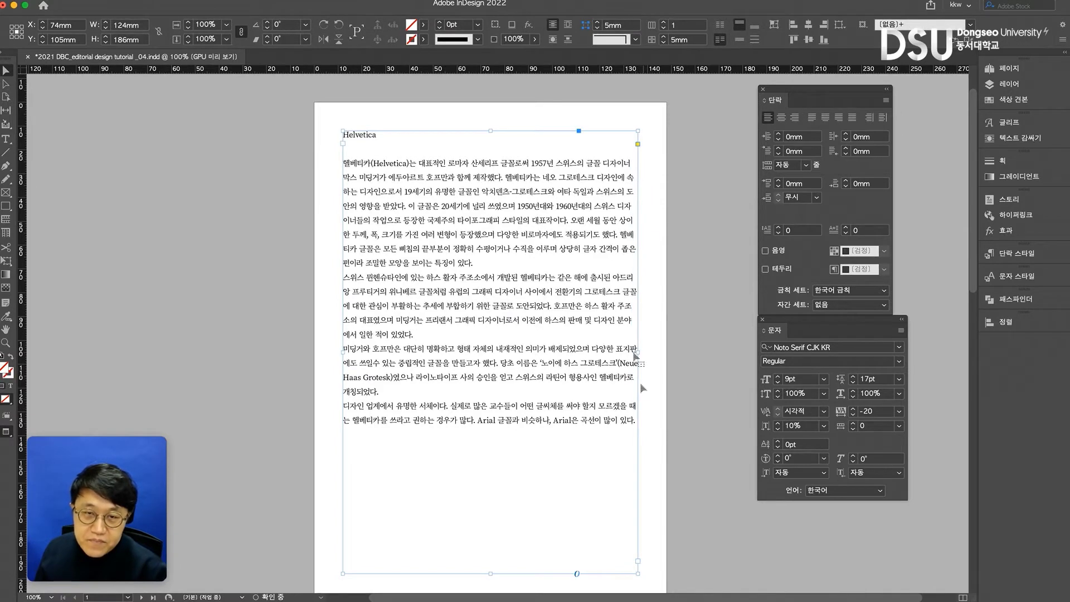
double_click(625, 165)
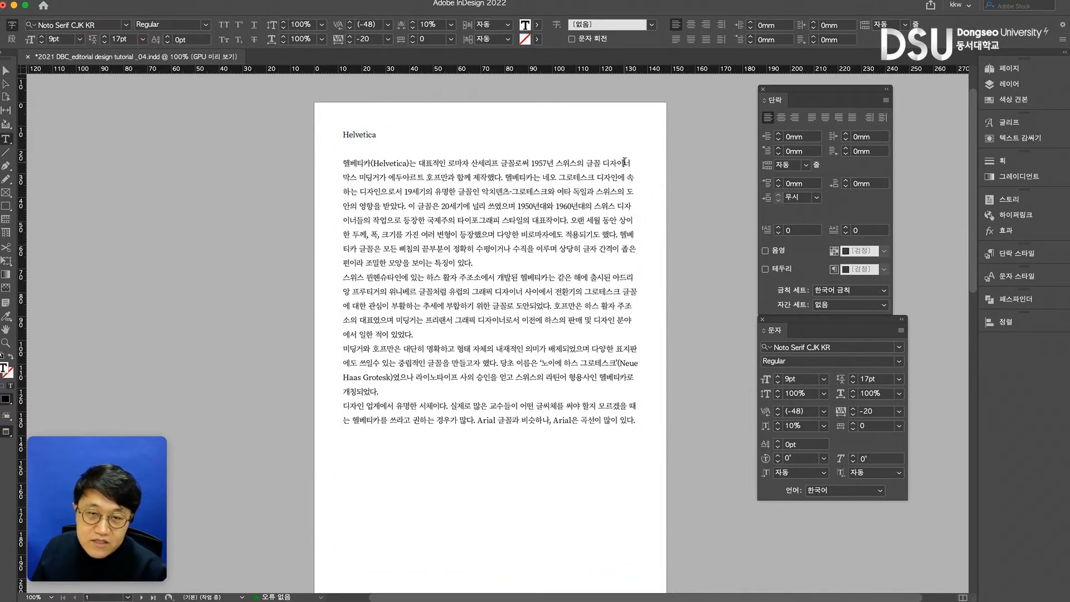
left_click(625, 163)
left_click(636, 162)
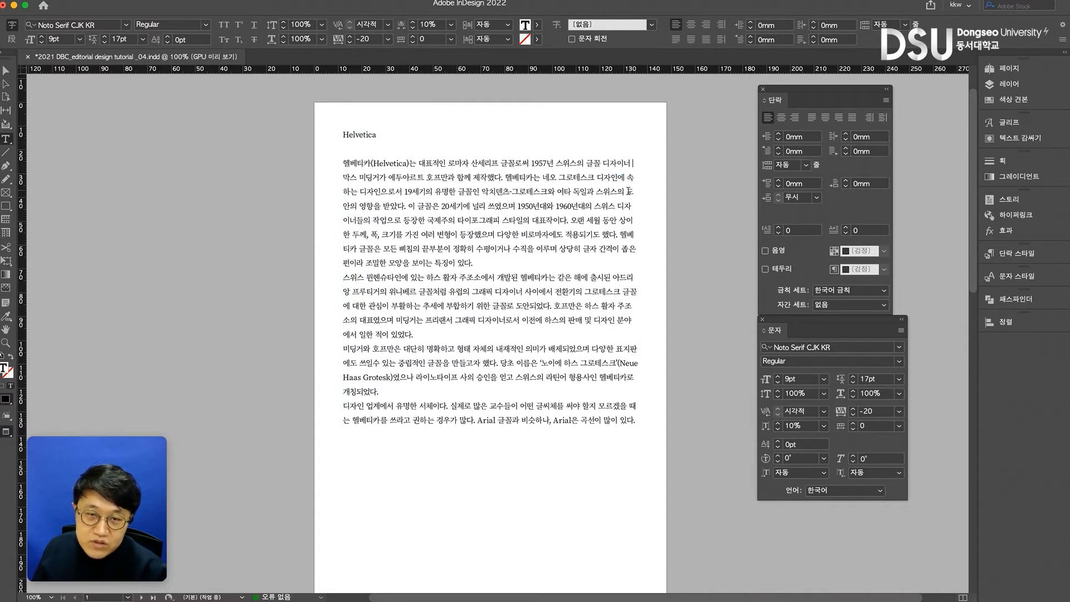
Narrow the Helvetica text frame to 108 mm from its right edge.
key("Escape")
left_click_drag(639, 354, 599, 353)
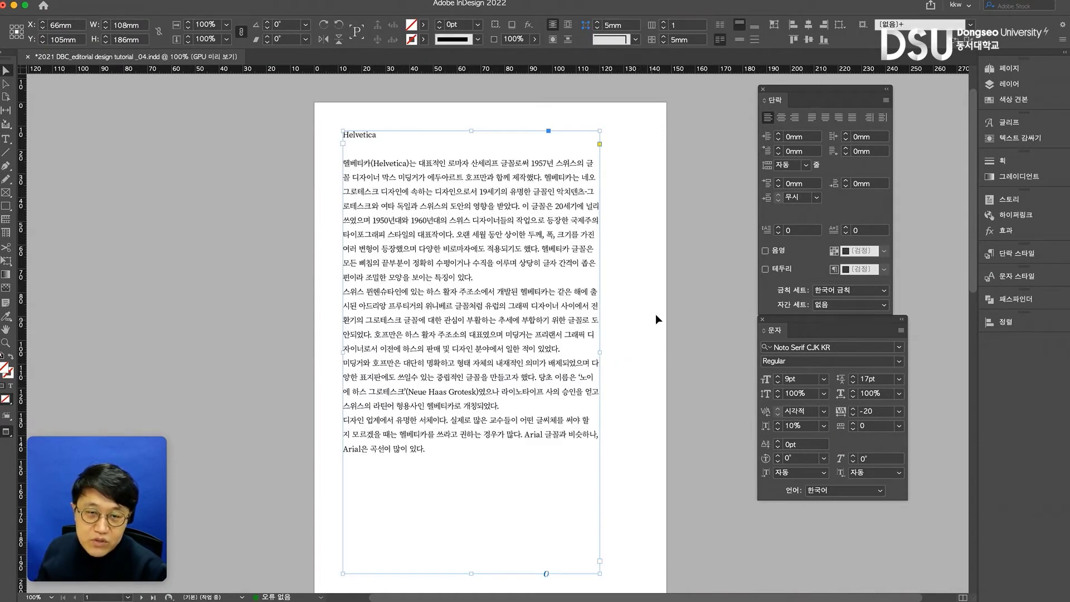
left_click(656, 316)
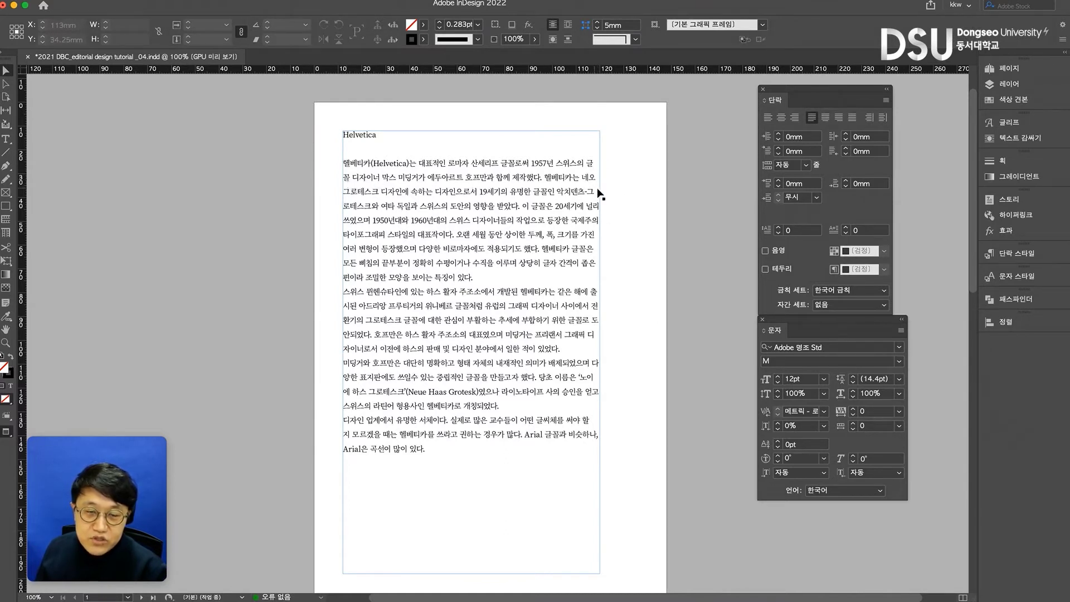
Turn off hyphenation, both with nothing selected and for the Helvetica text frame.
left_click(886, 101)
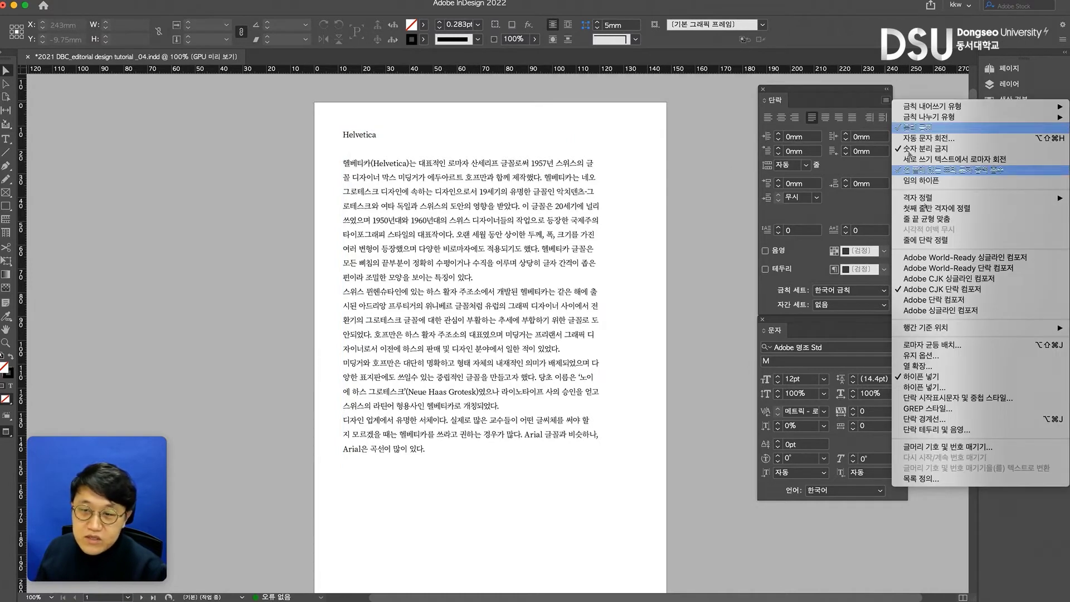
left_click(937, 378)
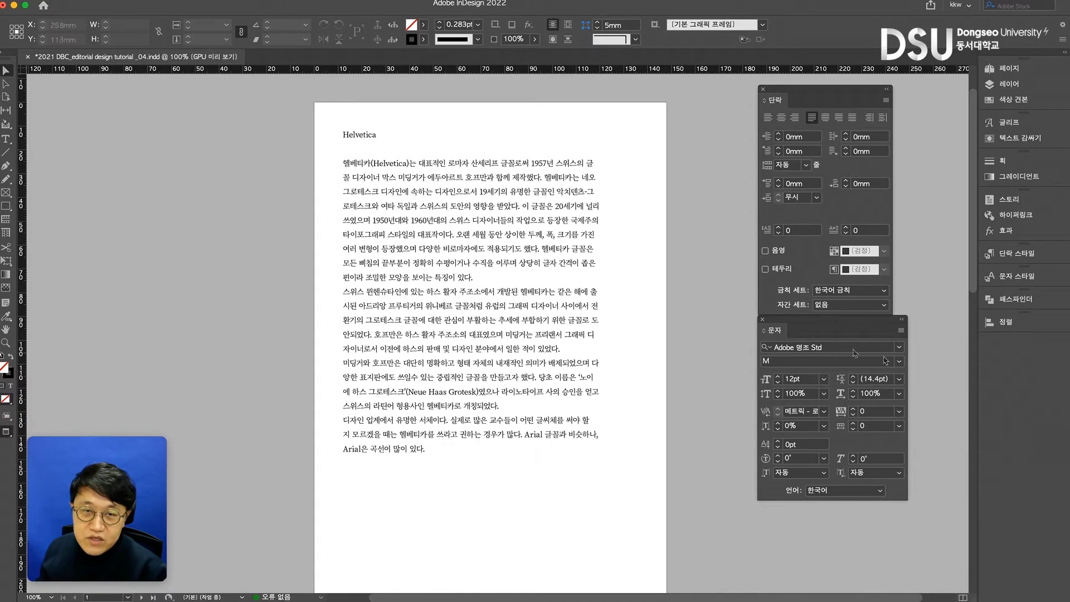
left_click(575, 288)
left_click(886, 101)
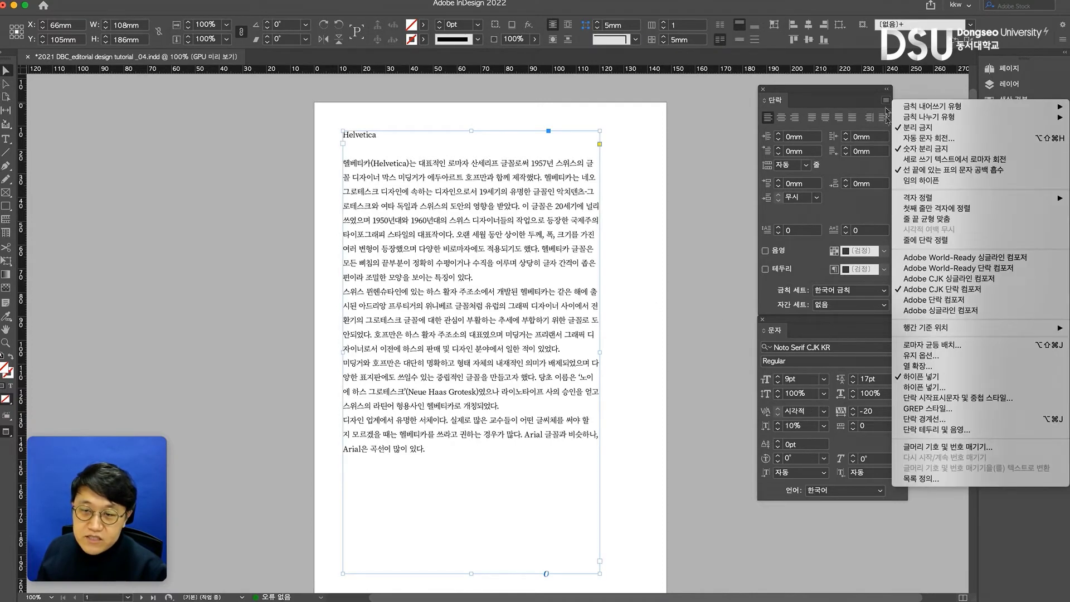
left_click(933, 378)
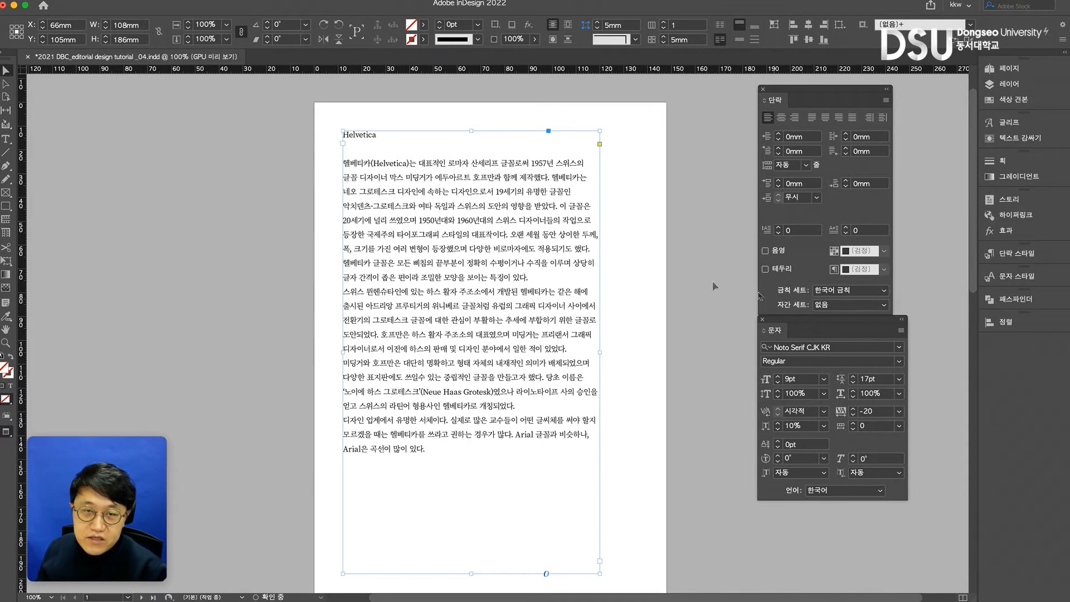
Widen the Helvetica text frame to 124 mm so its right edge meets the page margin.
left_click_drag(599, 353, 630, 354)
key("w")
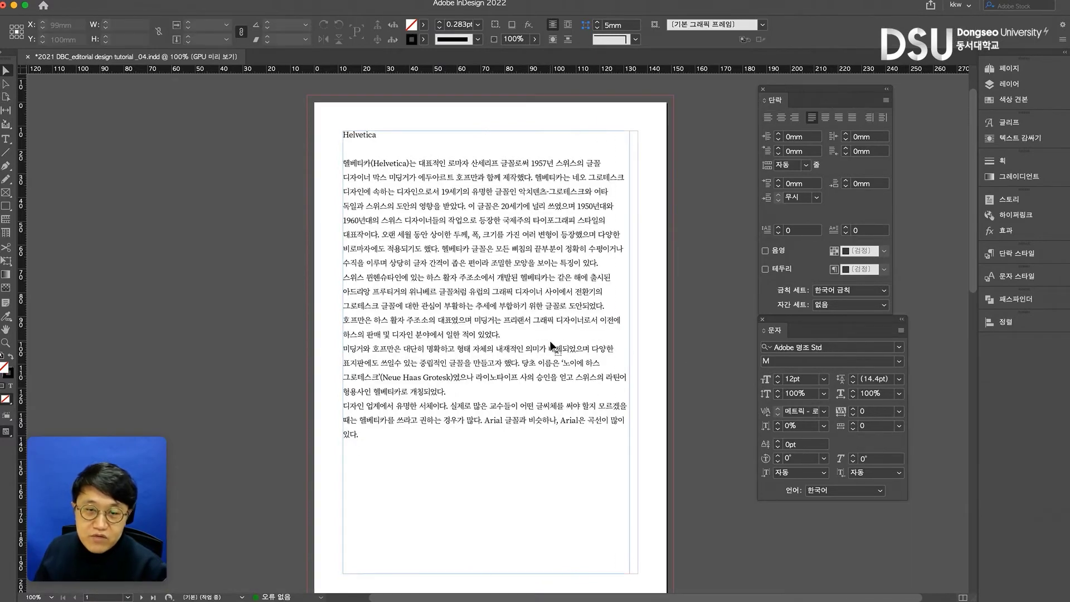
left_click_drag(630, 353, 638, 353)
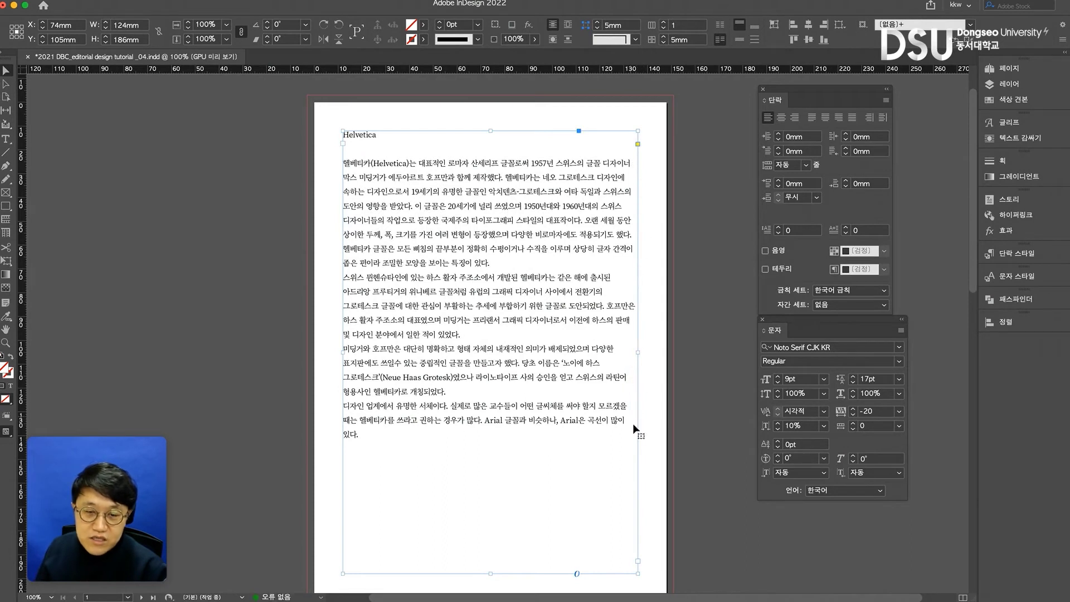
Examine the left-aligned line breaks in preview, including the words 아드리앙 프루티거의 in the second paragraph.
left_click(672, 417)
key("w")
left_click(454, 306)
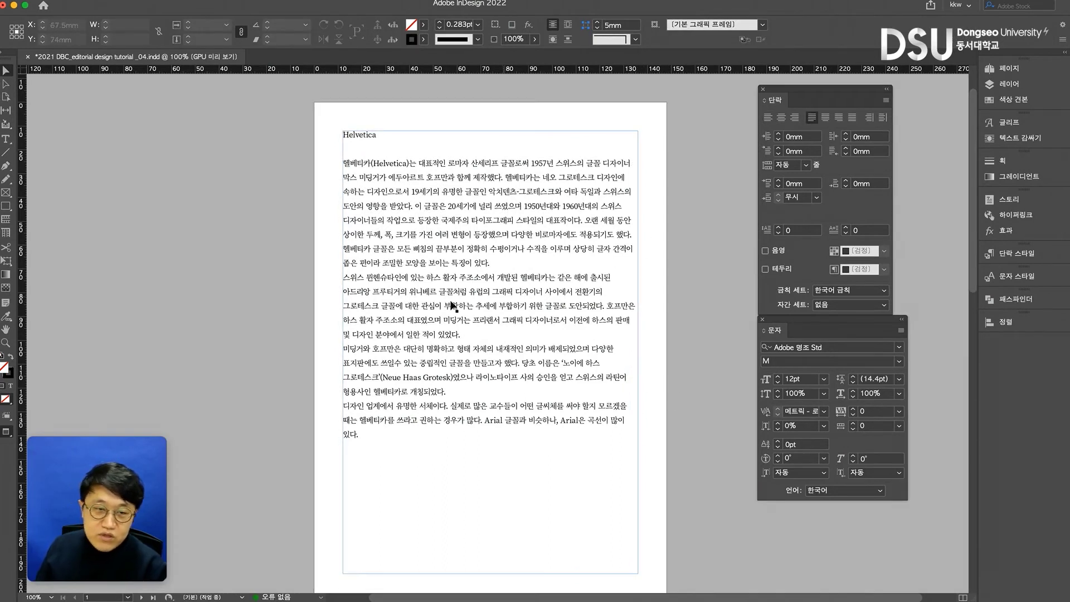
double_click(361, 296)
double_click(356, 291)
double_click(390, 291)
key("Escape")
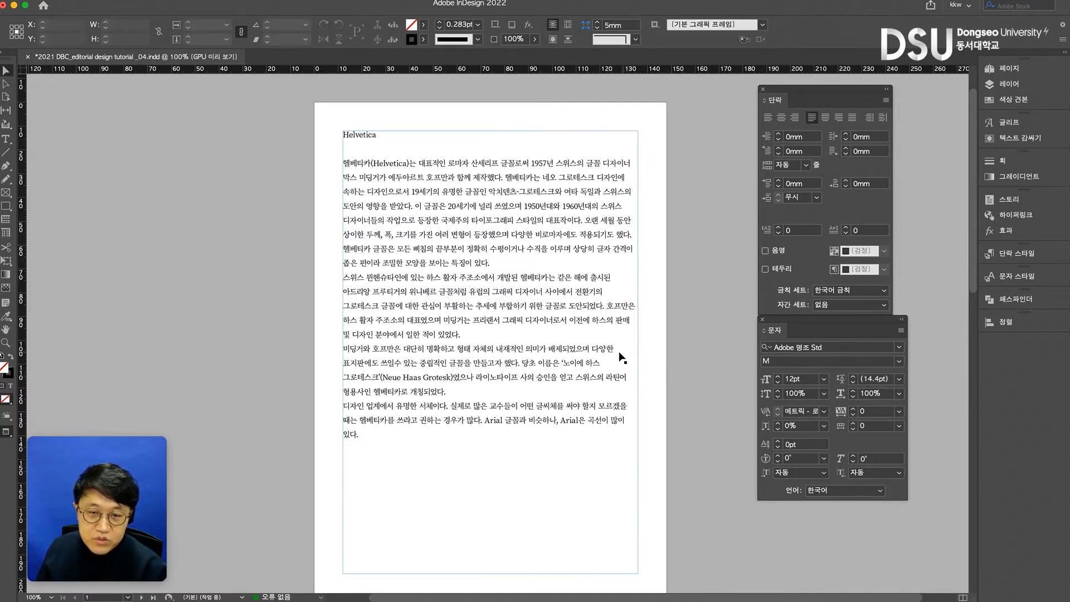
Try narrowing the Helvetica text frame in stages to about 109 mm and widen it back to 124 mm.
left_click_drag(637, 351, 622, 351)
left_click(678, 350)
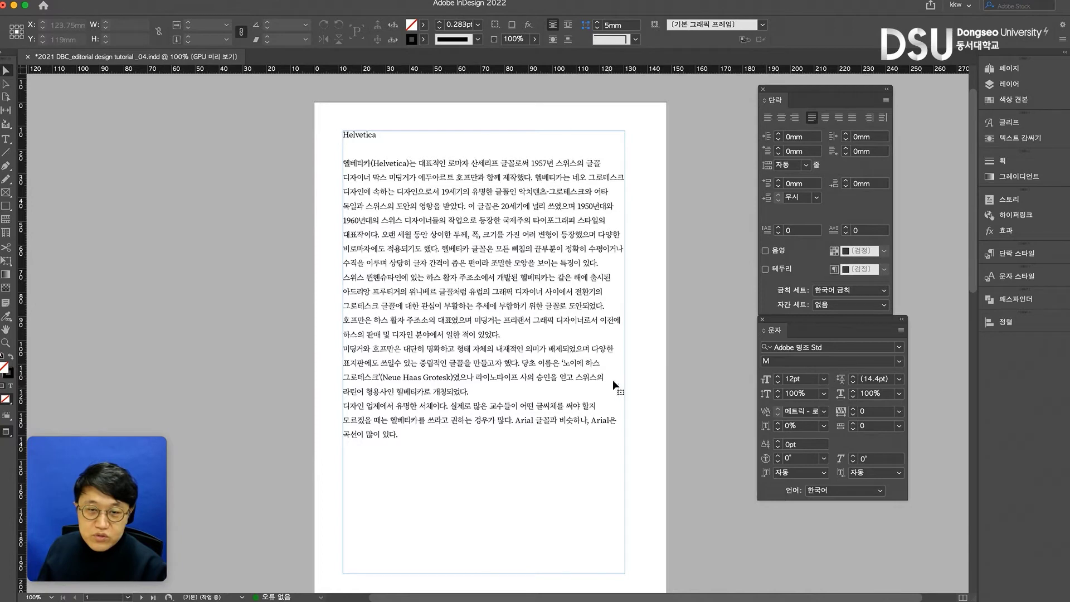
left_click(624, 353)
mouse_move(624, 354)
left_mouse_down()
mouse_move(570, 354)
mouse_move(602, 352)
left_mouse_up()
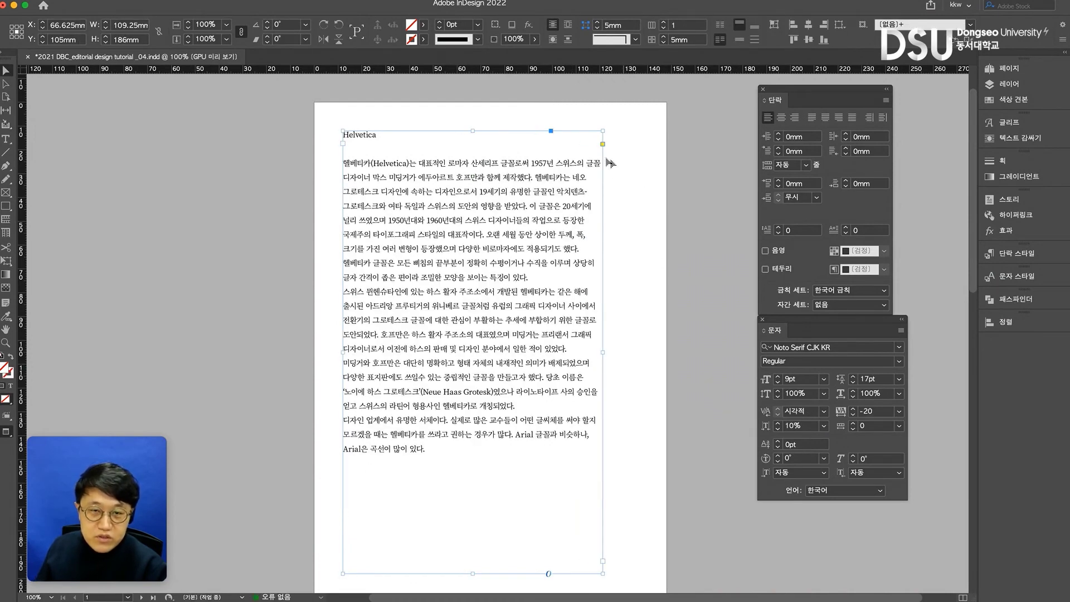
left_click_drag(603, 352, 638, 352)
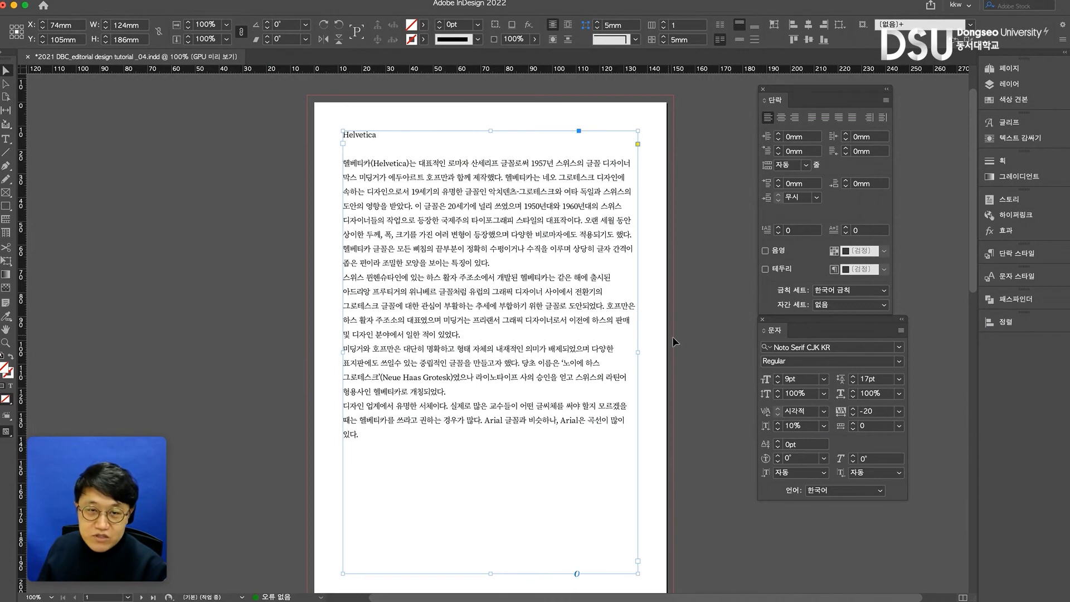
Justify the Helvetica frame's text with the last line aligned left and turn on hyphenation.
left_click(811, 119)
left_click(886, 101)
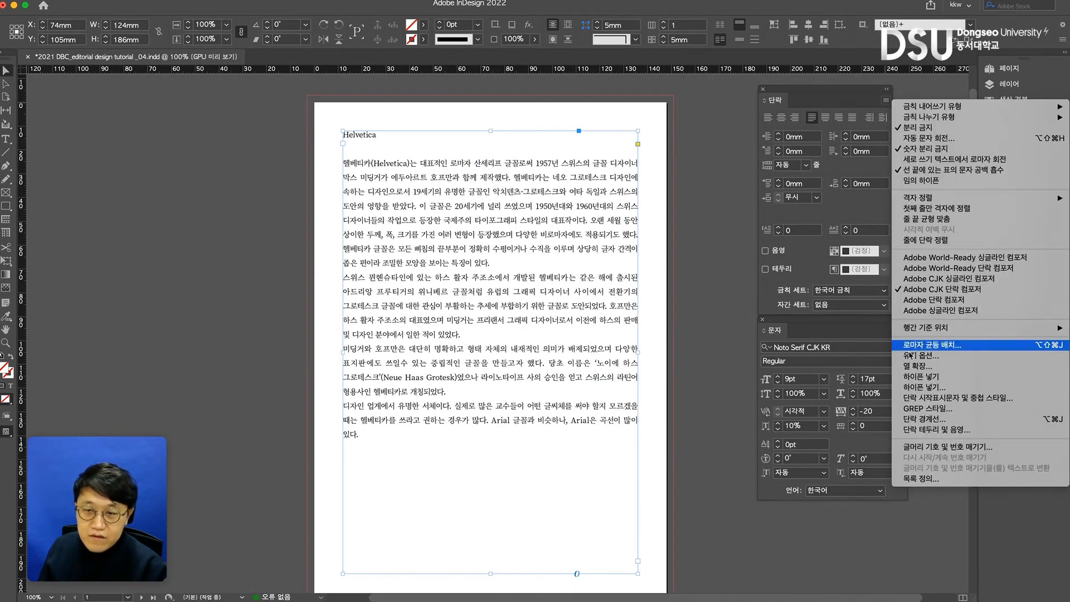
left_click(922, 377)
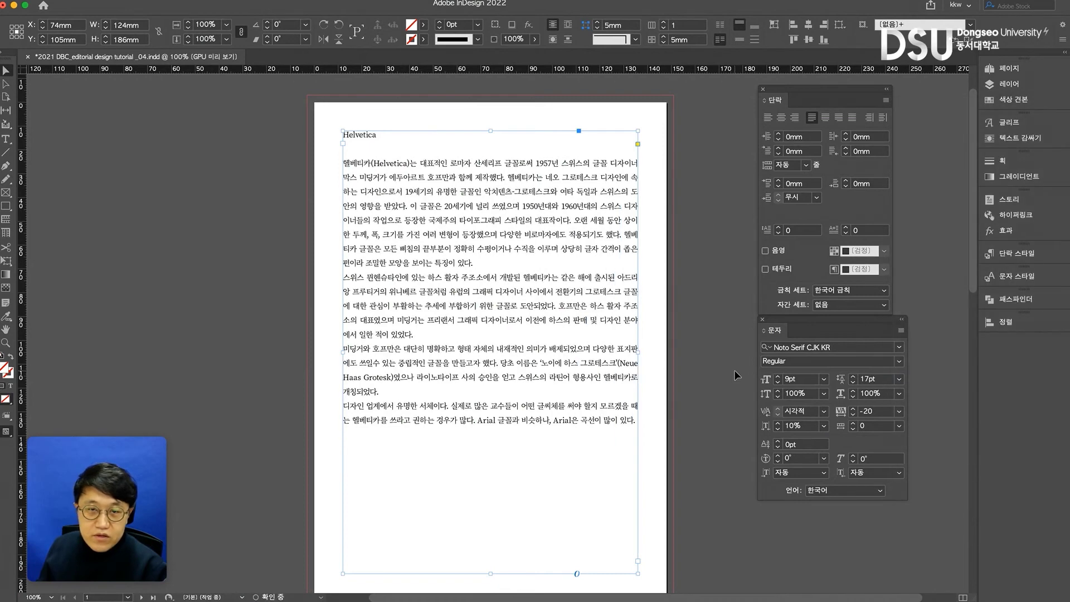
Align the Helvetica frame's text left, turn off hyphenation, and preview the resulting line breaks without the frame selected.
left_click(734, 369)
key("w")
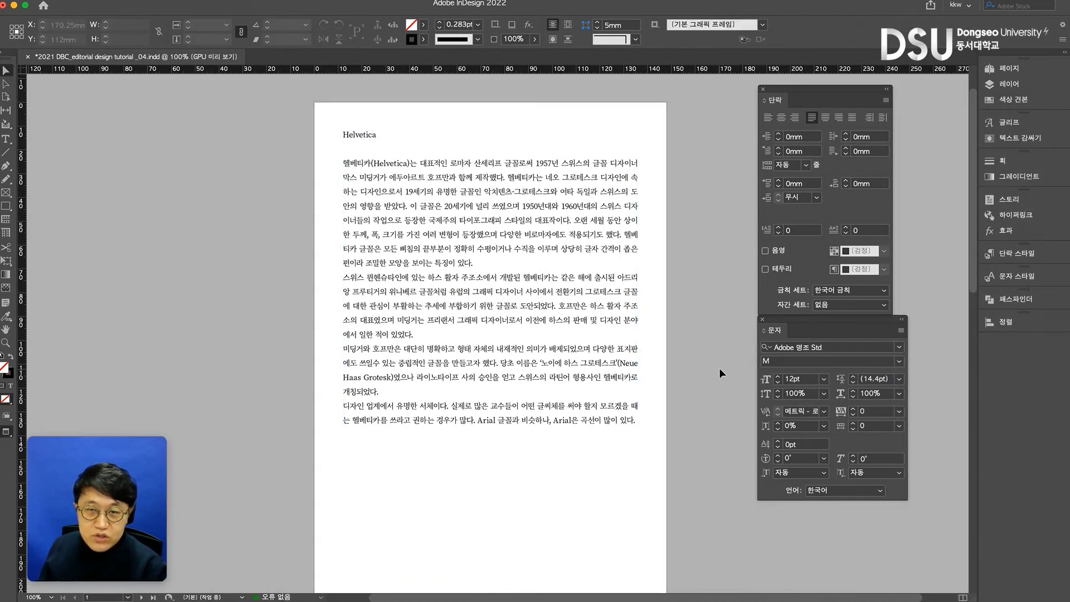
left_click(631, 187)
left_click(768, 117)
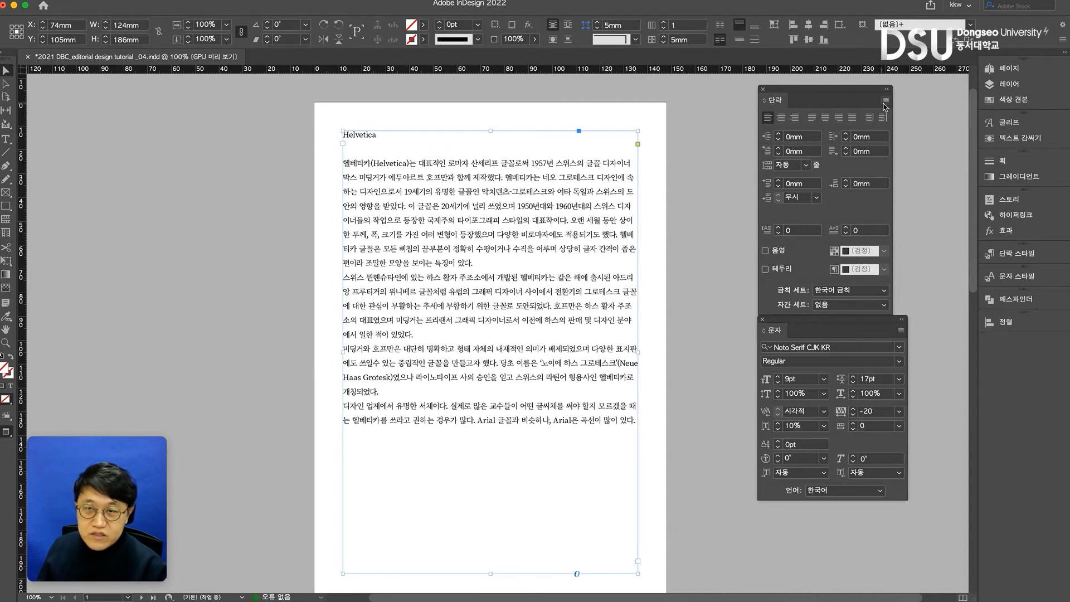
left_click(886, 101)
left_click(921, 377)
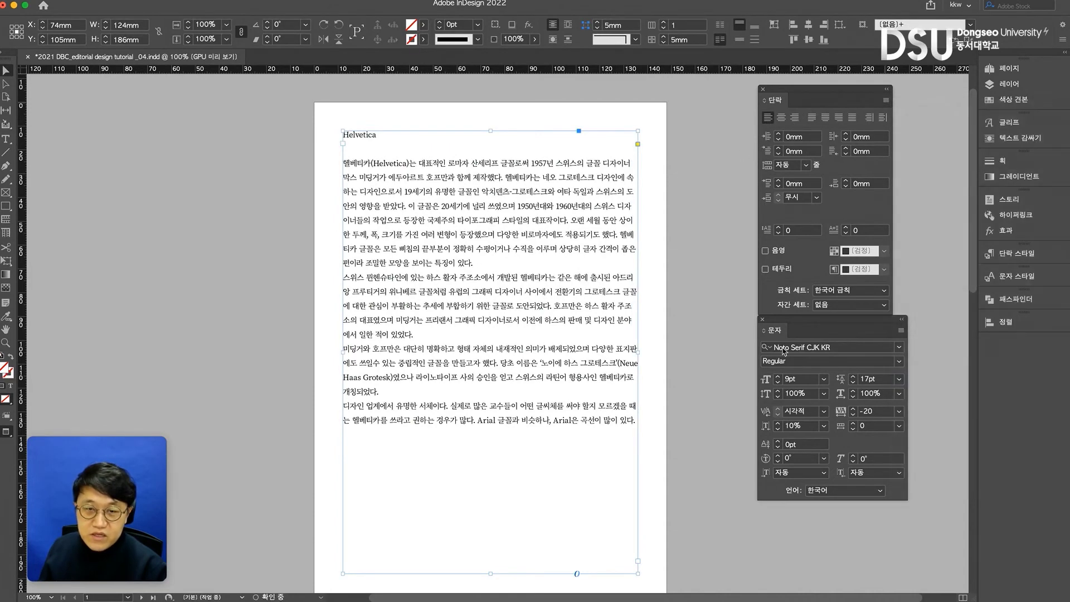
left_click(718, 326)
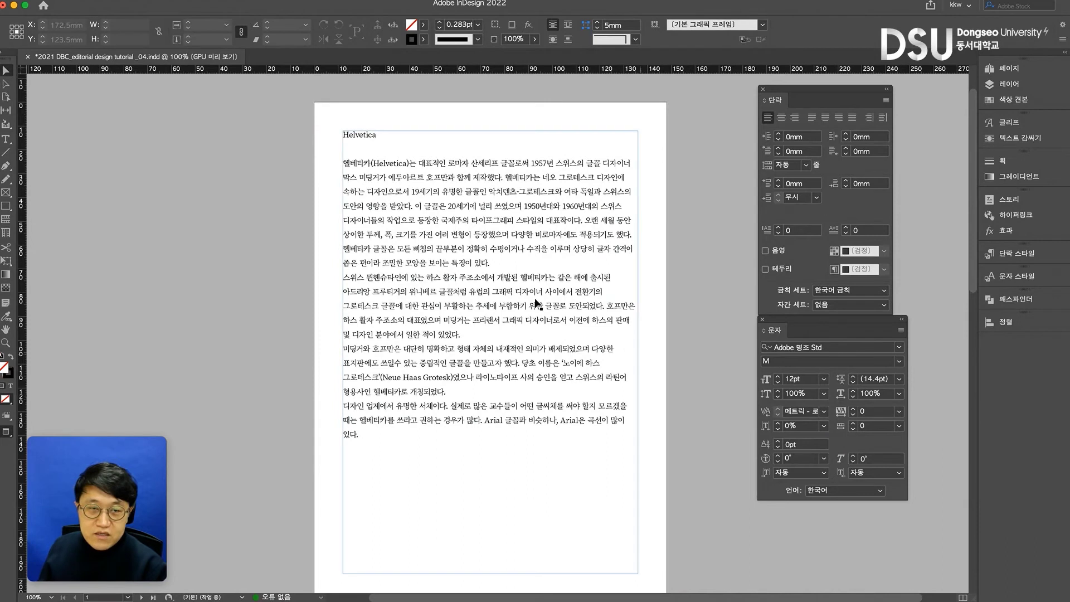
key("super+h")
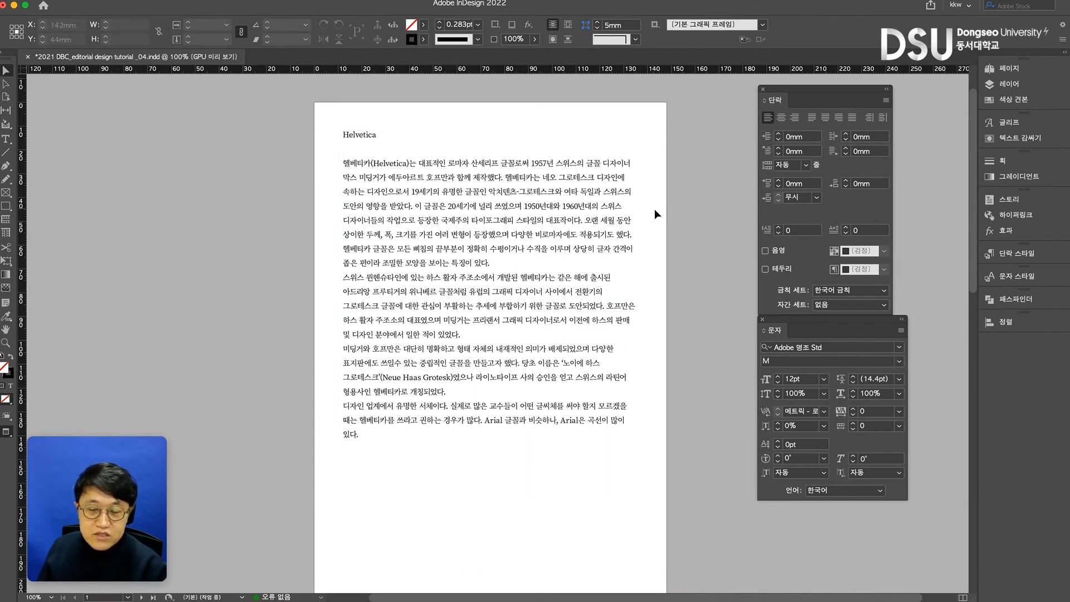
Try widening the Helvetica text frame to 127 mm, beyond the page margin, and preview its line breaks.
left_click(631, 339)
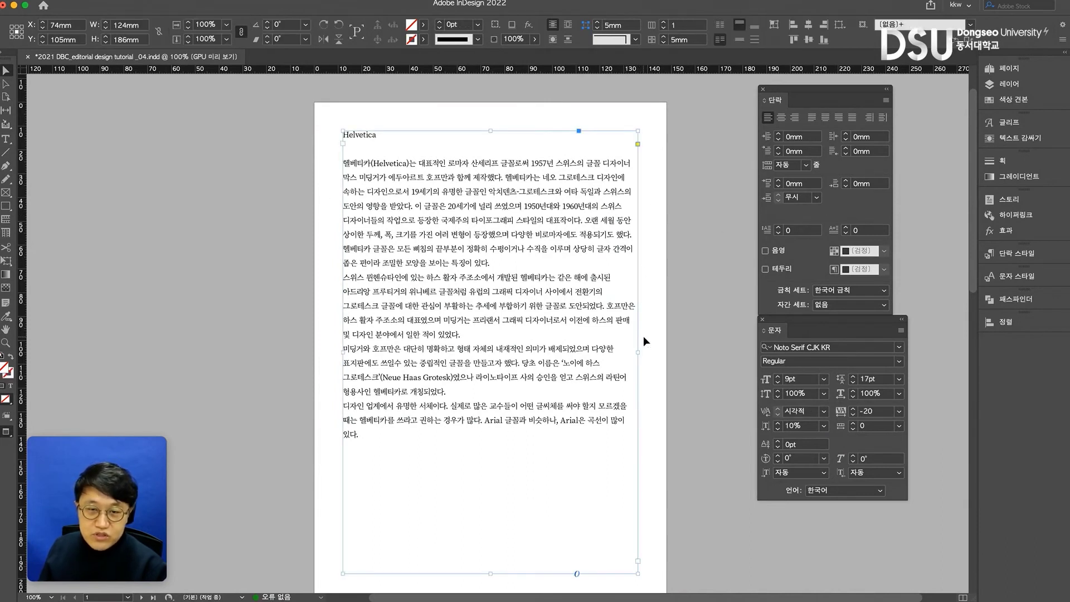
key("w")
left_click_drag(639, 353, 652, 352)
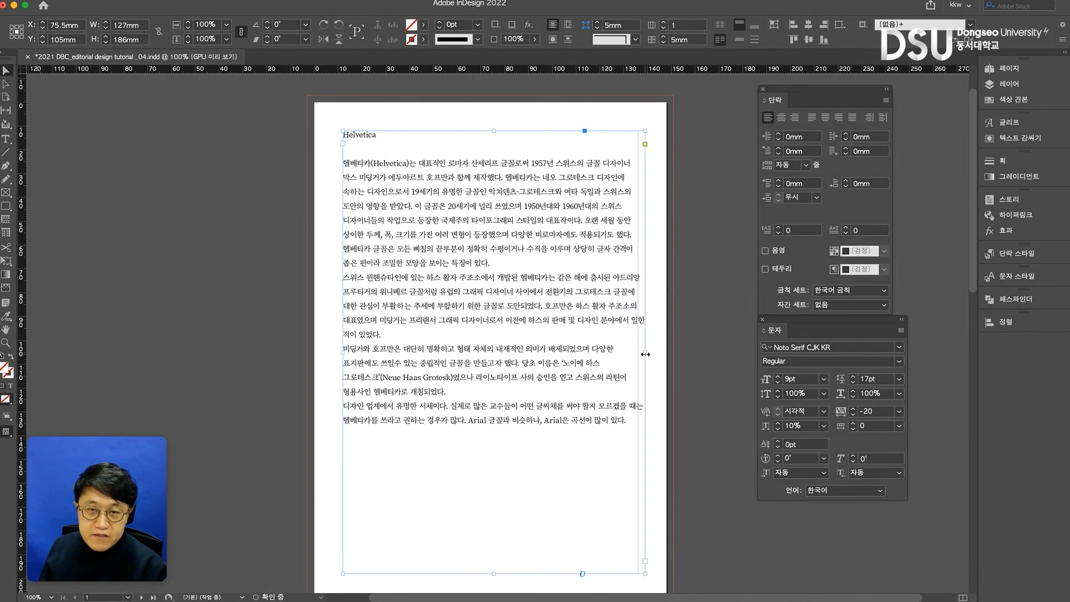
key("w")
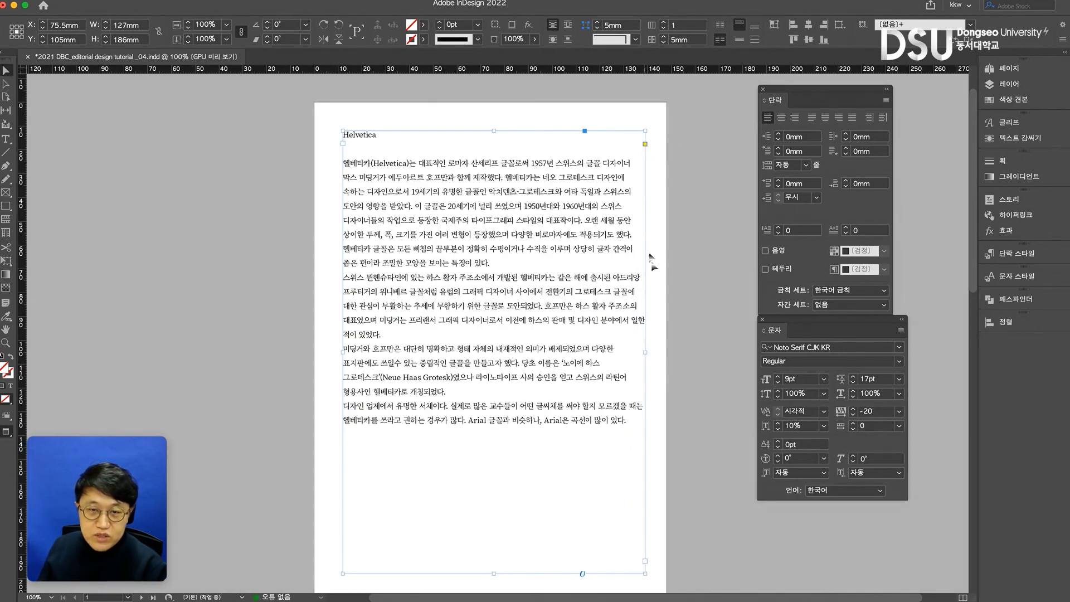
left_click(680, 482)
Narrow the Helvetica text frame to about 119.5 mm and deselect it to preview the line breaks.
left_click(640, 384)
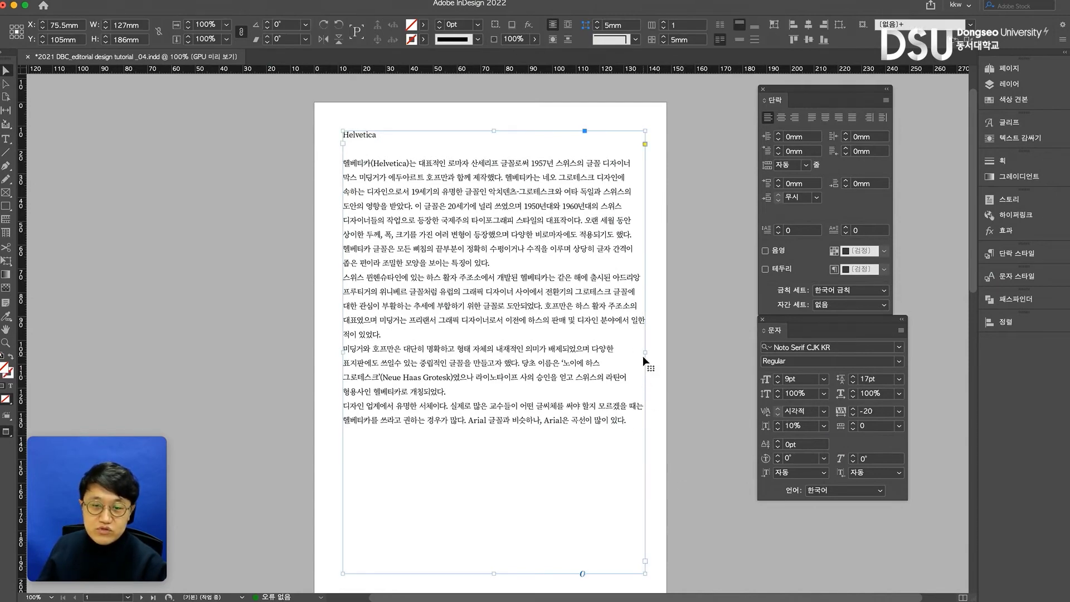
left_click_drag(644, 352, 628, 354)
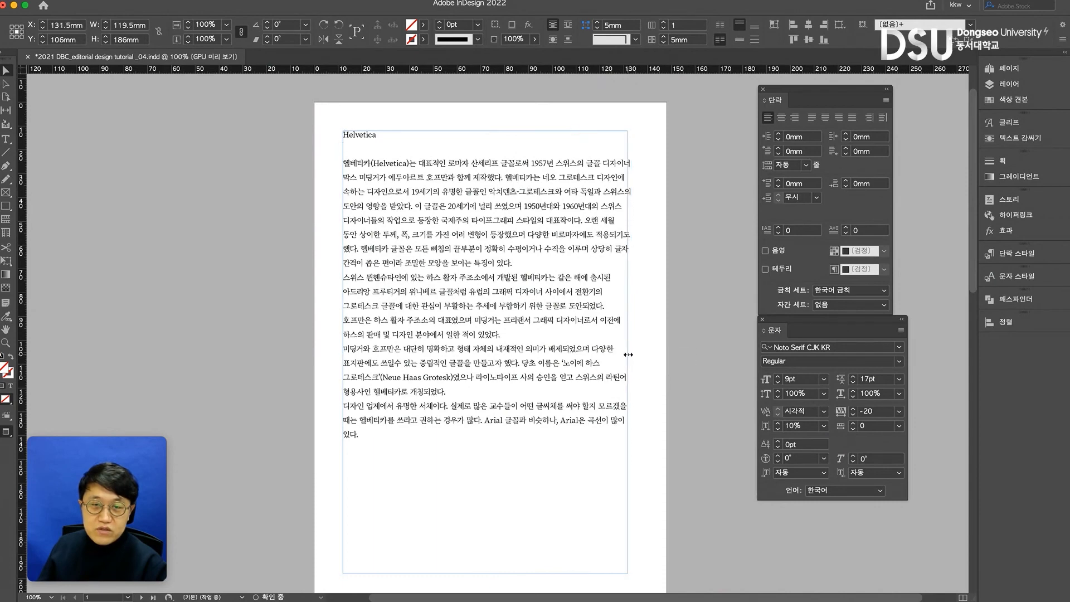
left_click(679, 398)
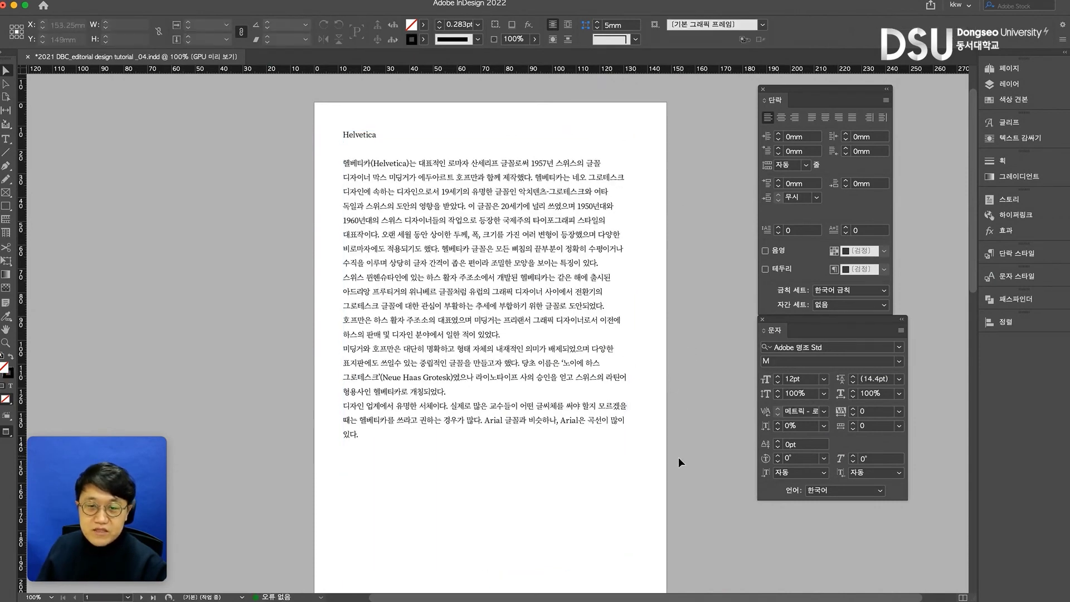